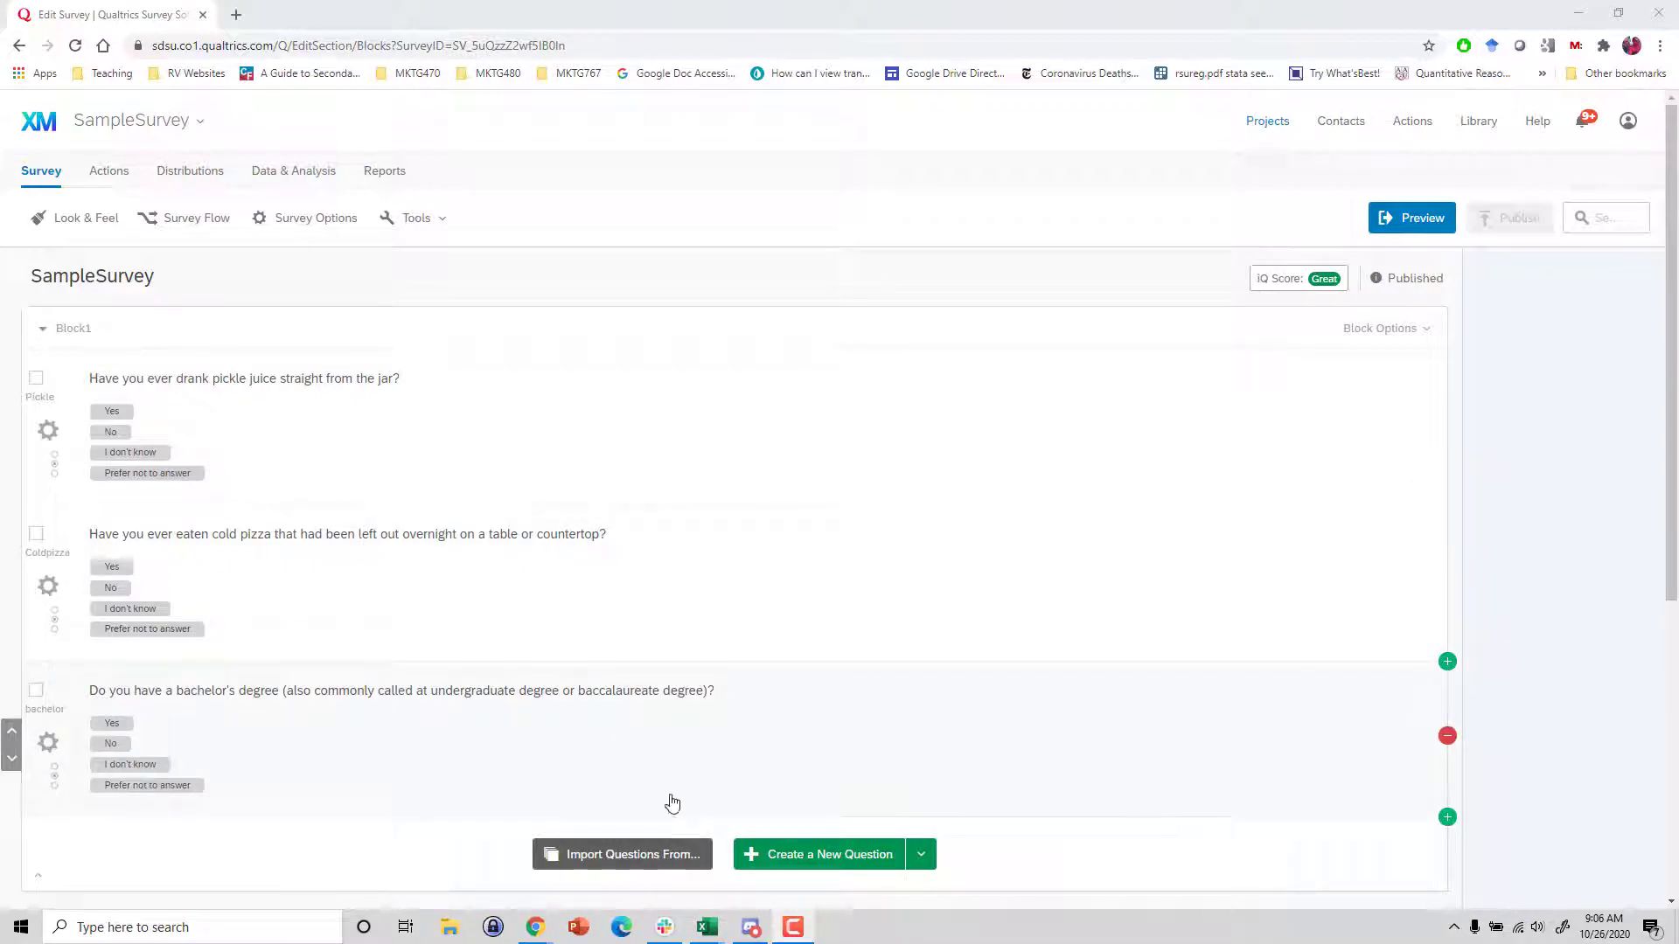
Review the survey flow to confirm Set Embedded Data TrackID comes before Block1, then cancel
left_click(201, 223)
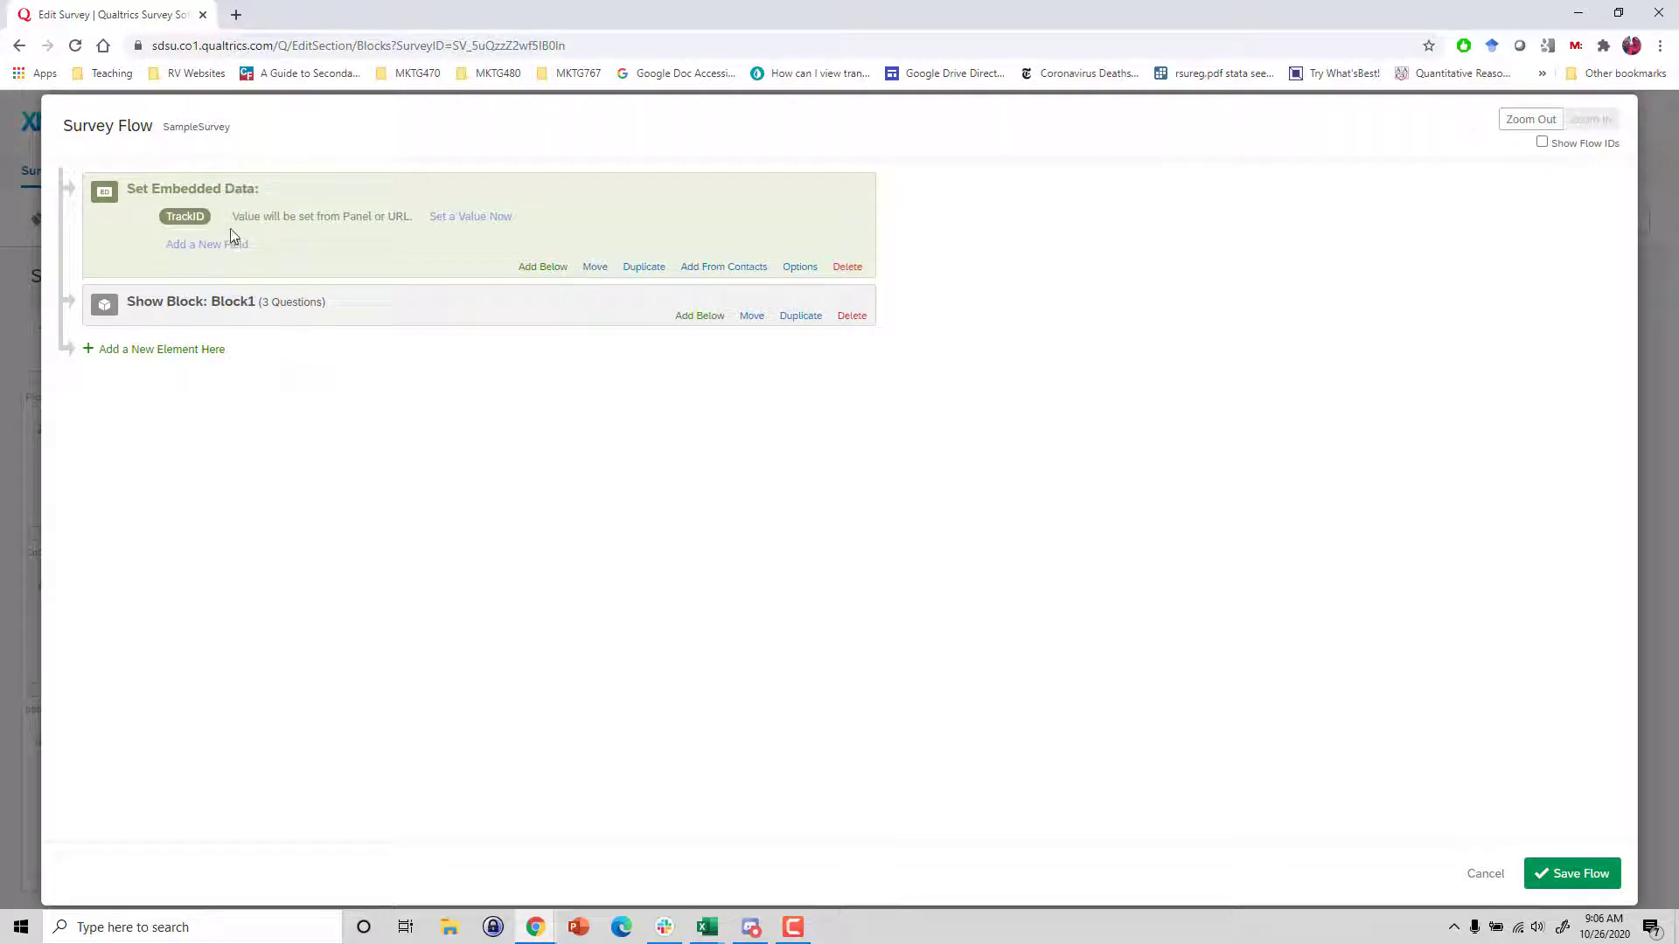
left_click(1480, 873)
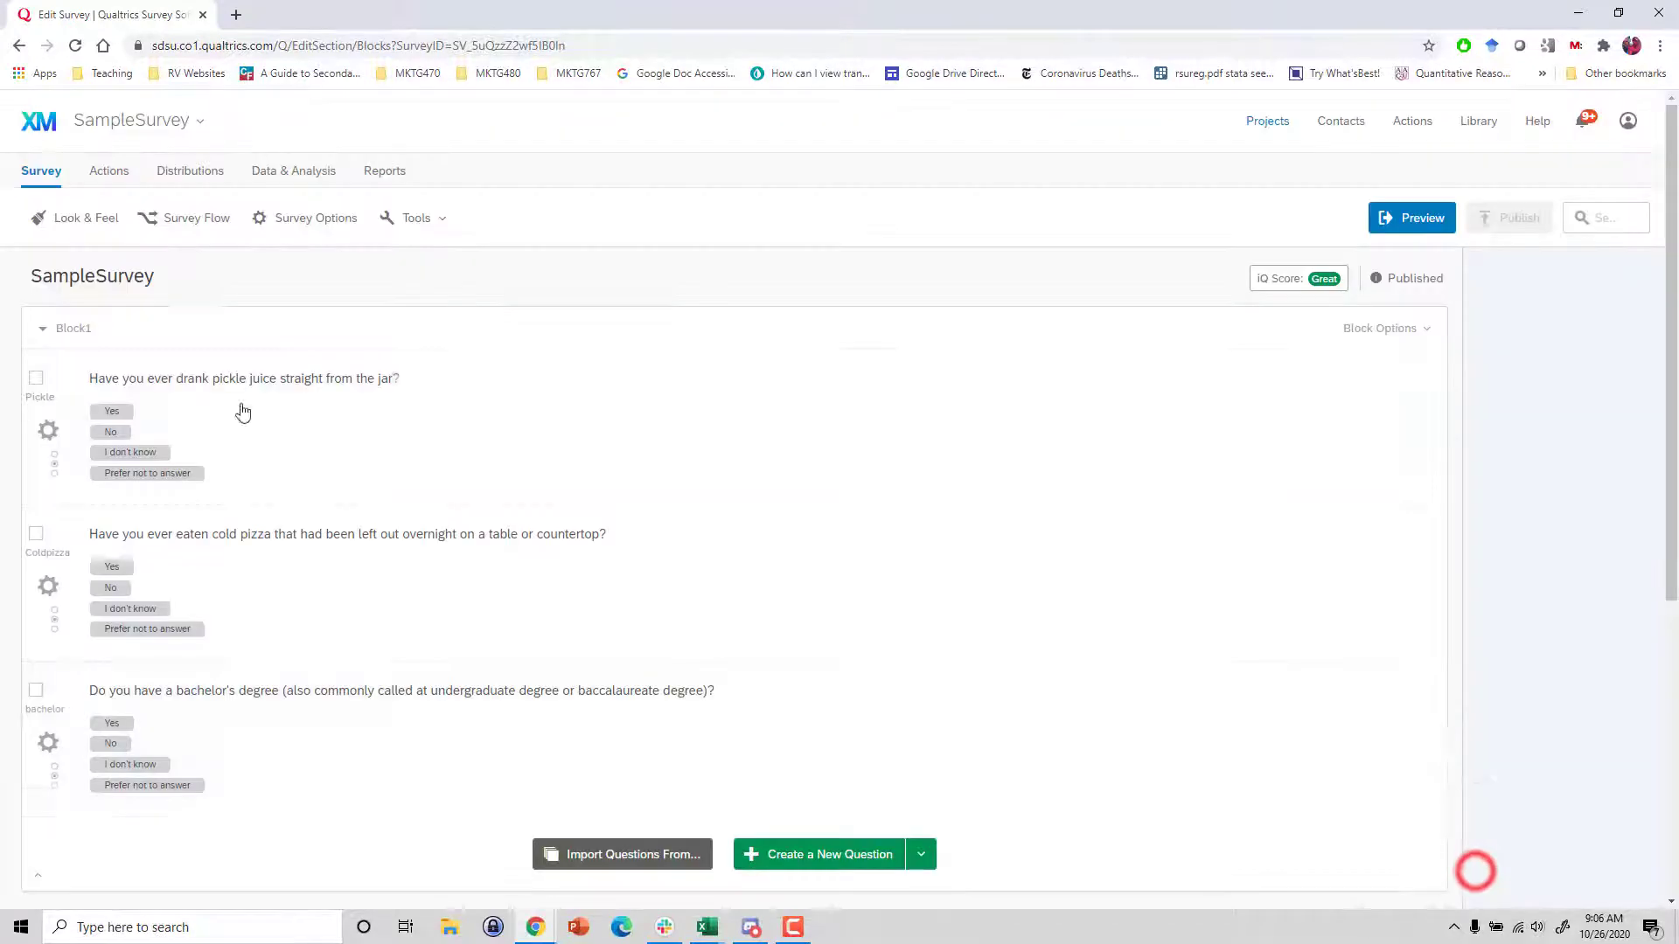
Copy the anonymous survey link from Distributions and load it in a new tab with ?TrackID= and a test name appended
left_click(197, 177)
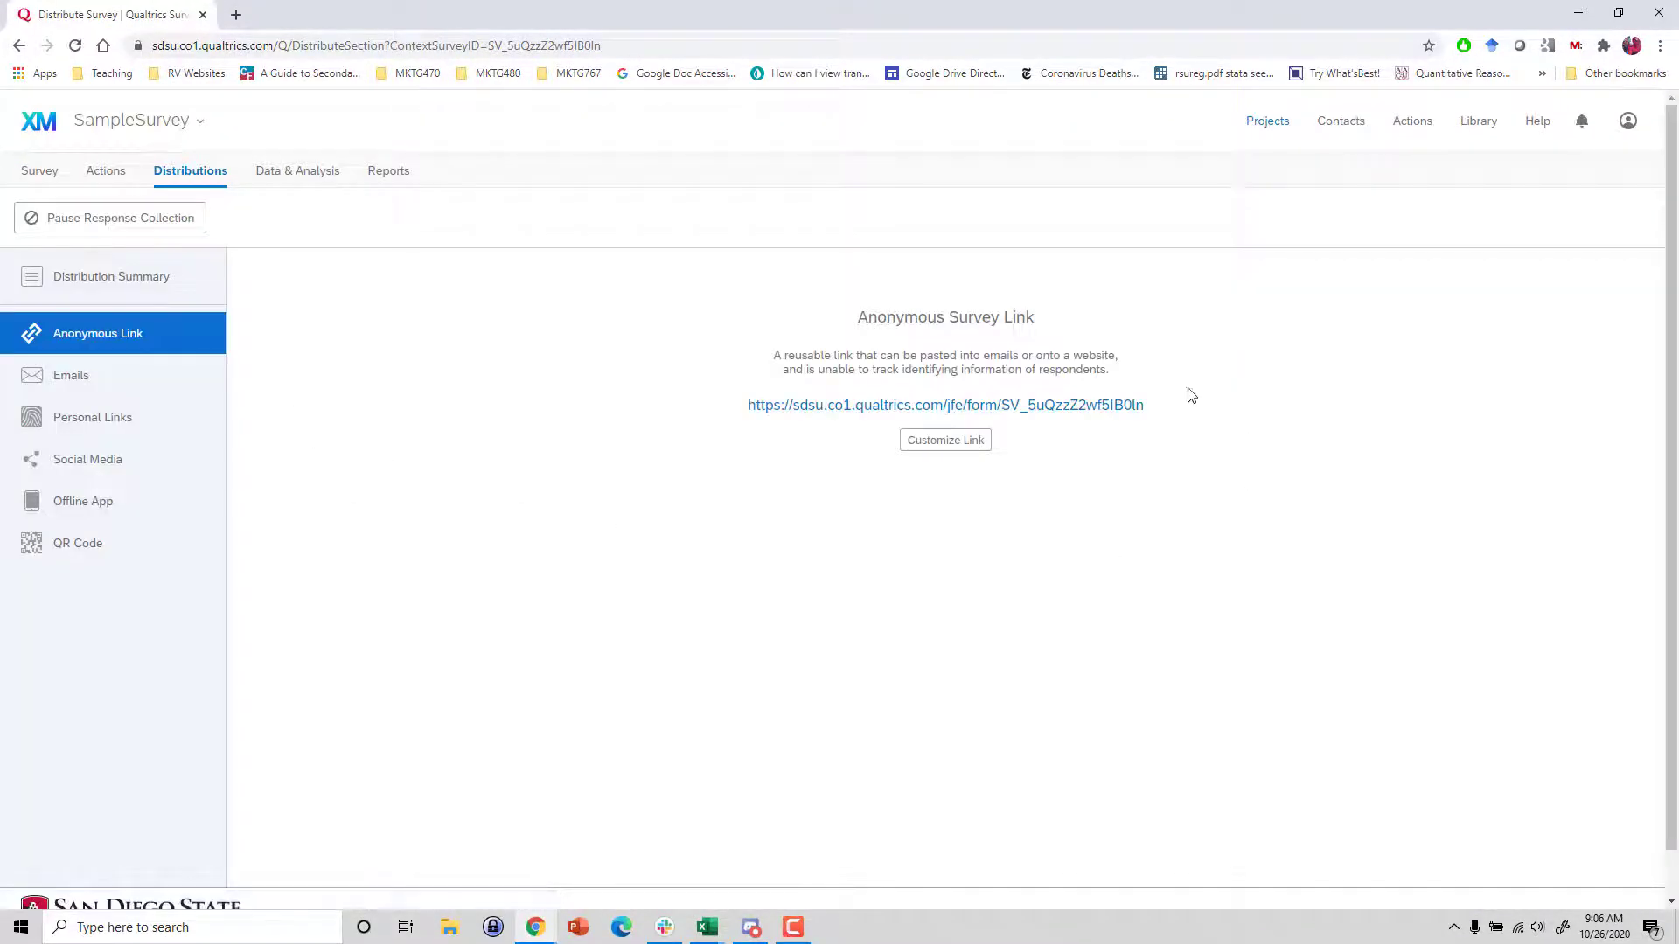
left_click_drag(1168, 402, 745, 401)
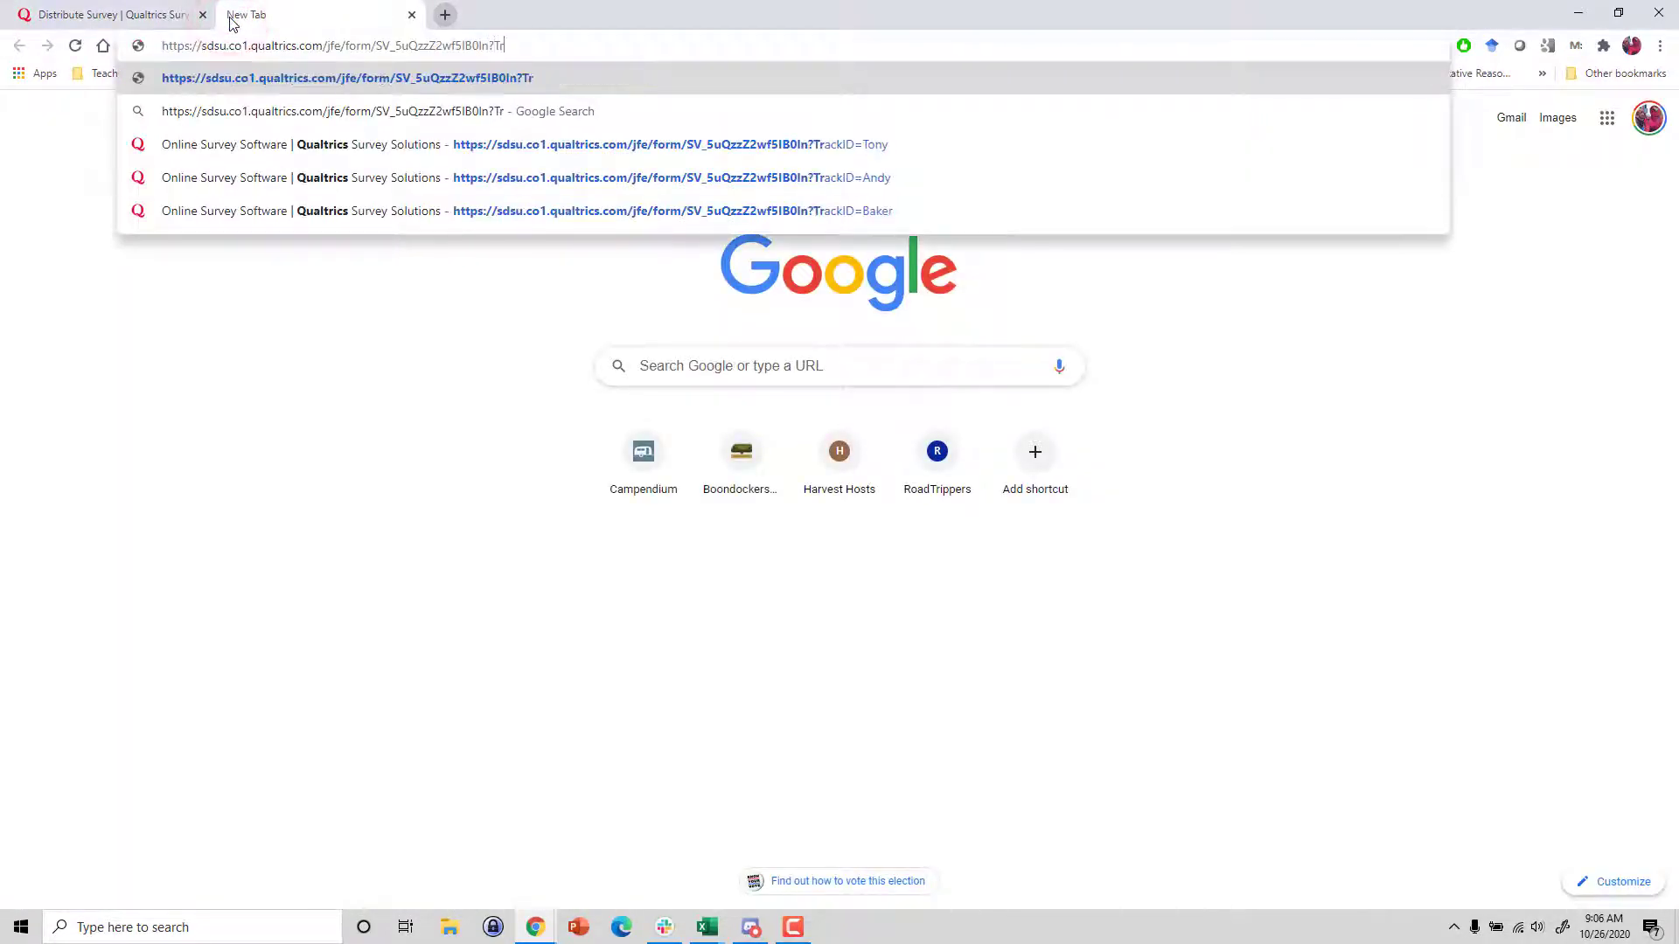
type("ID=")
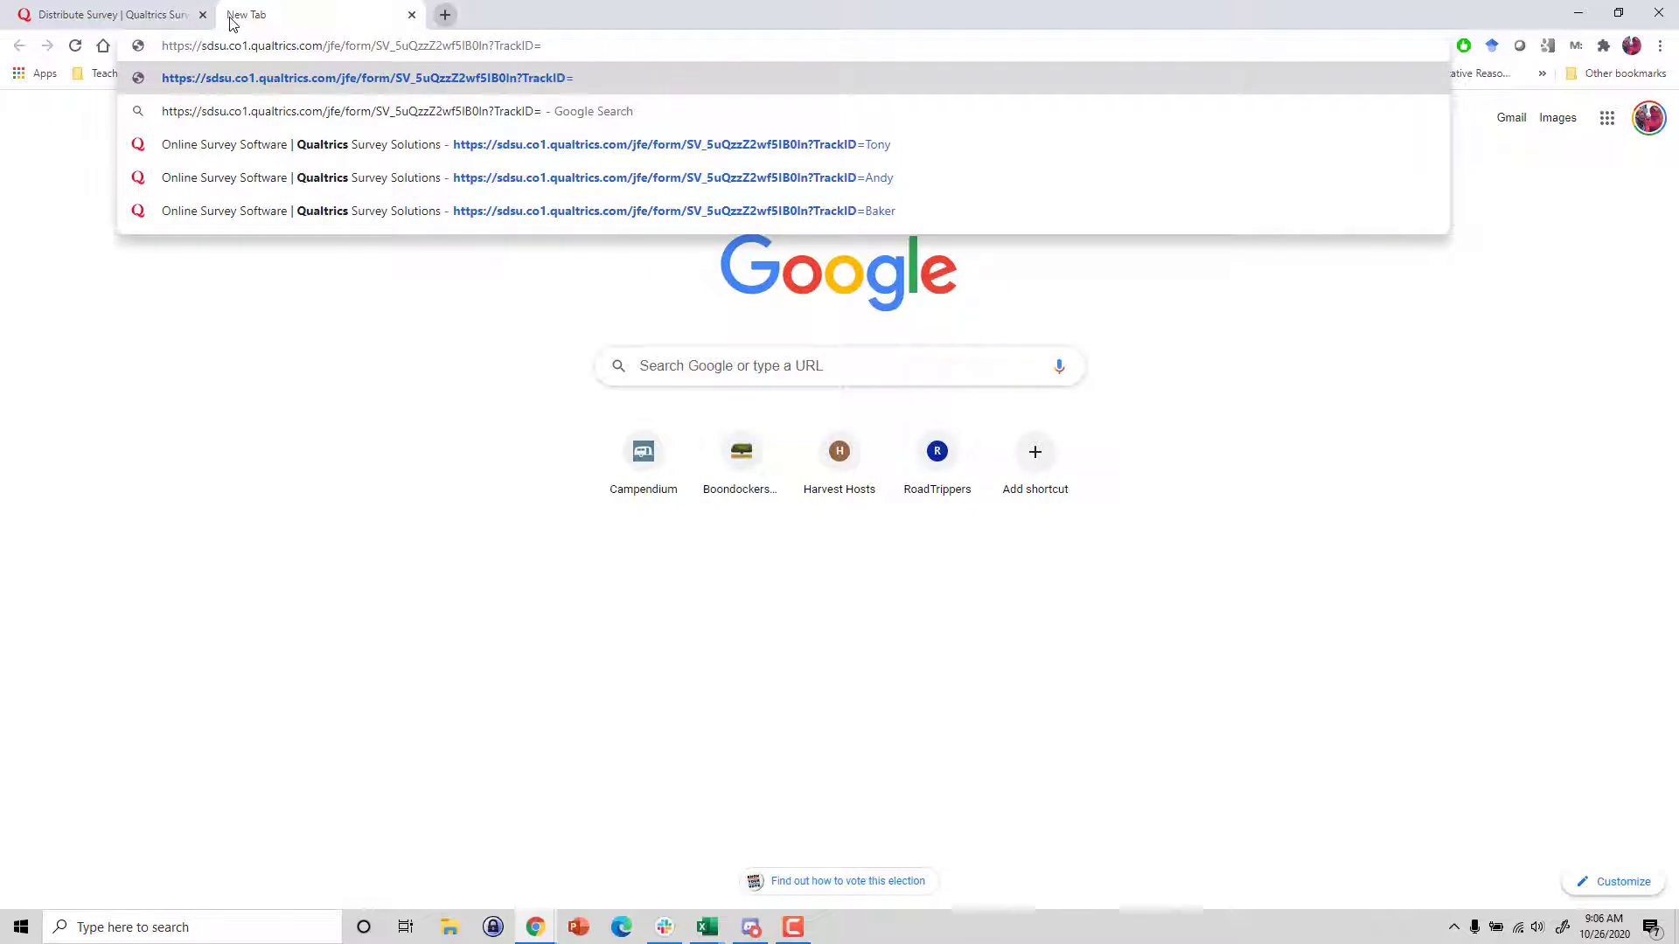
type("Tony")
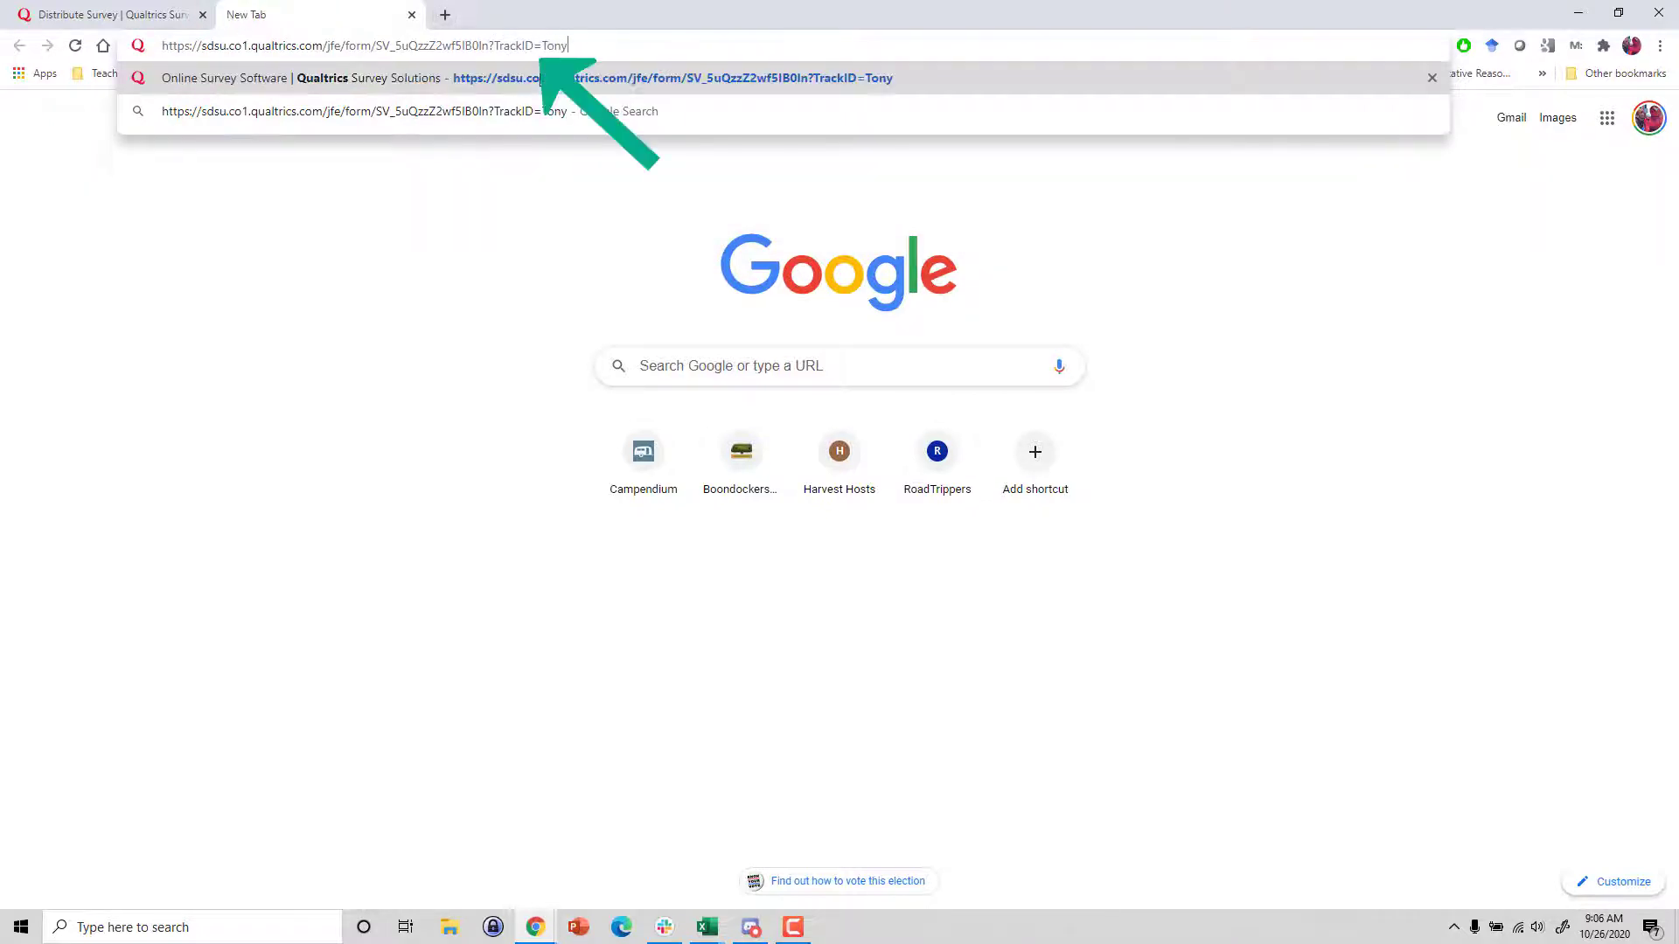
left_click_drag(488, 45, 569, 45)
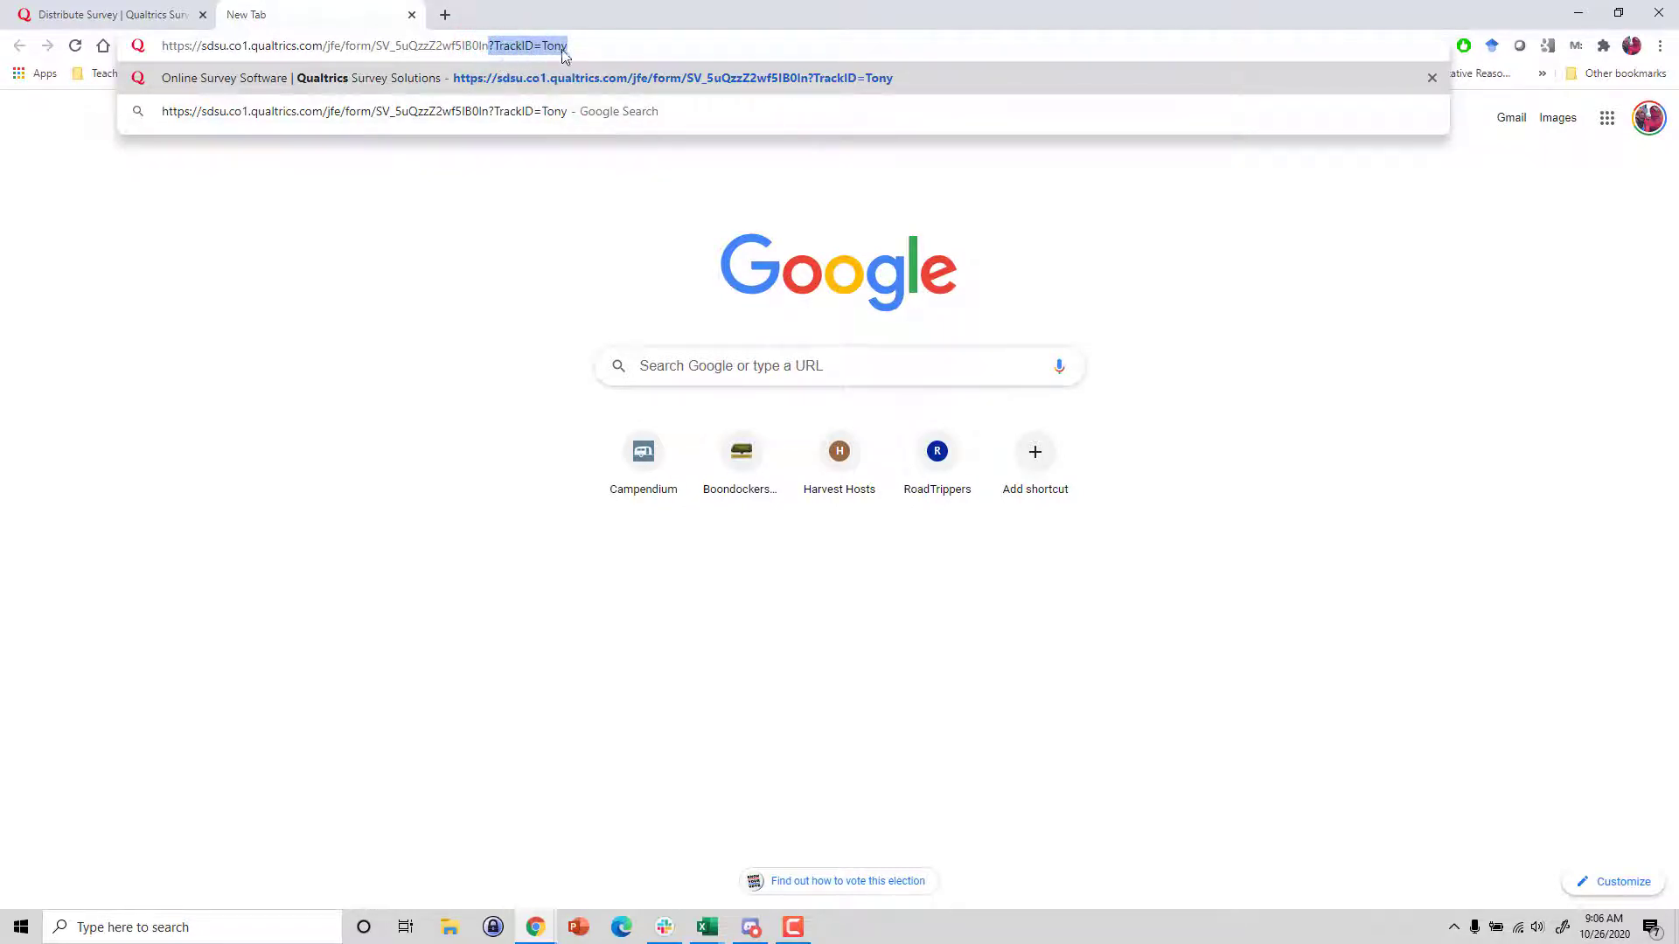
left_click(570, 47)
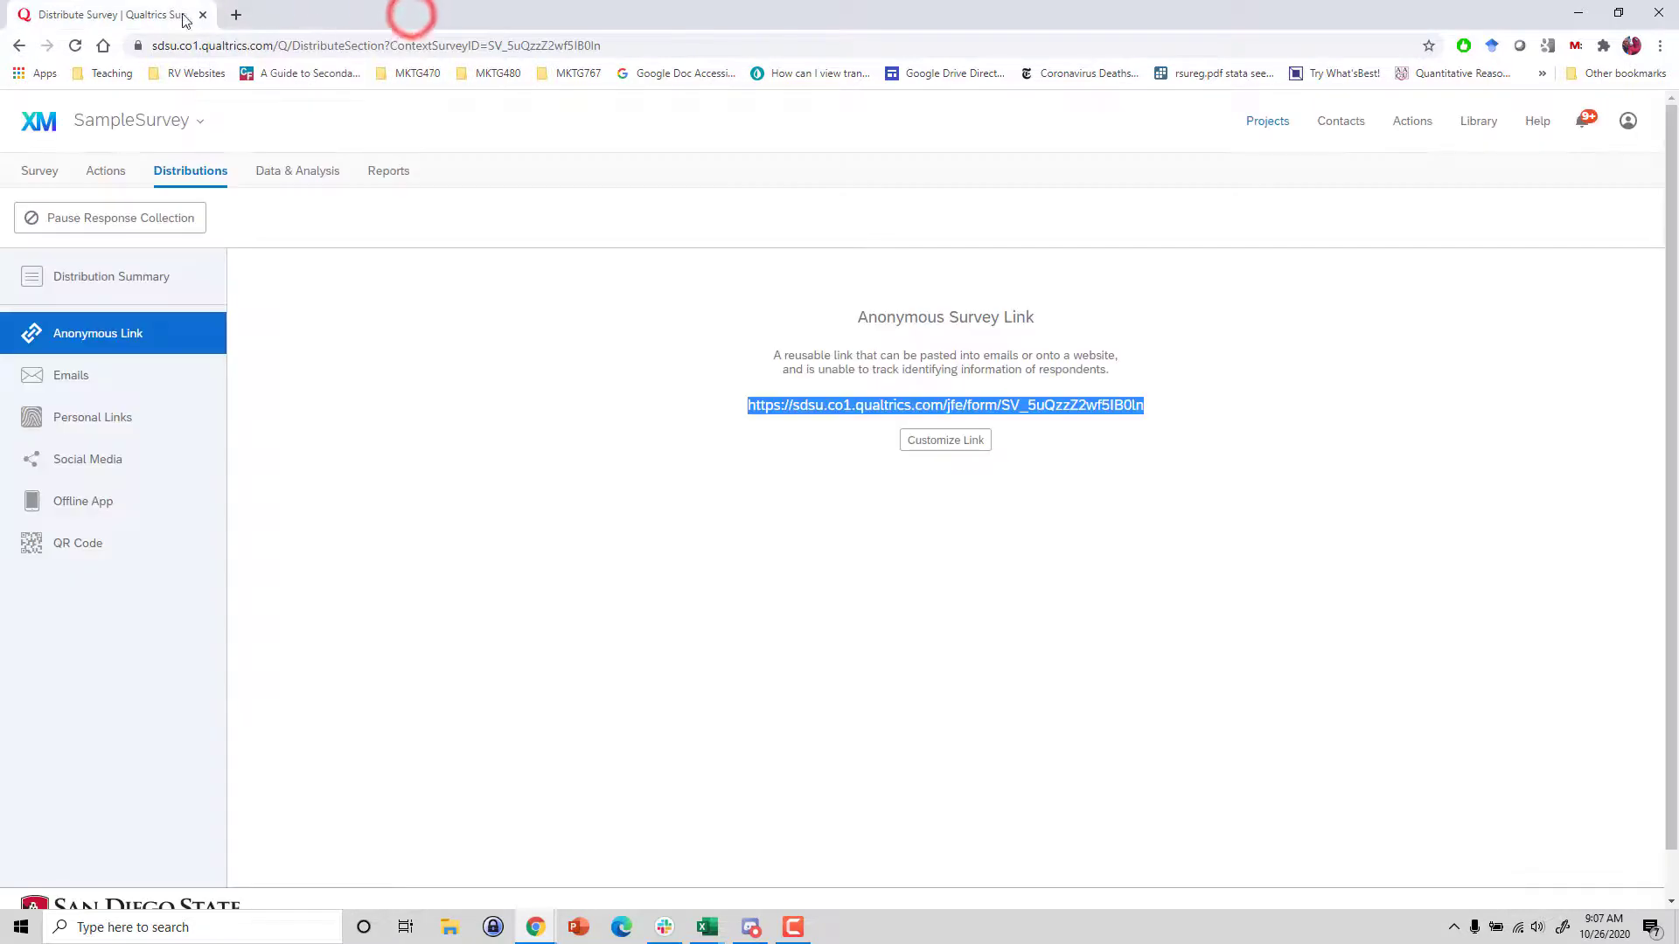
Close the test survey and open the Reports results showing the Pickle question chart
left_click(664, 477)
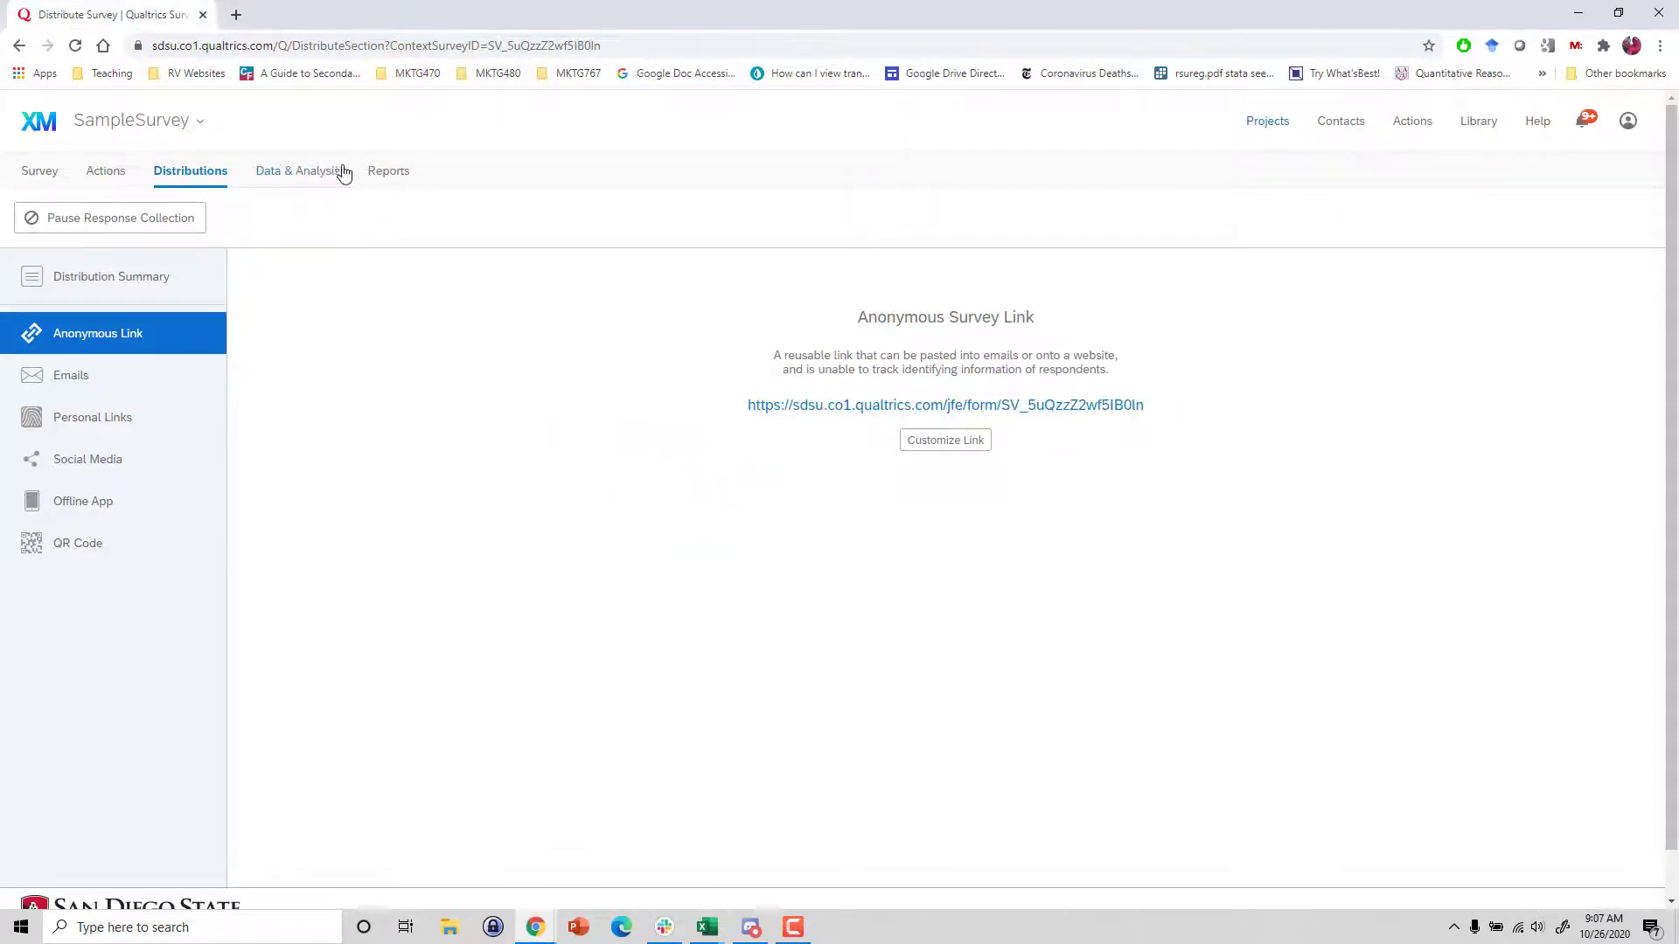
left_click(389, 172)
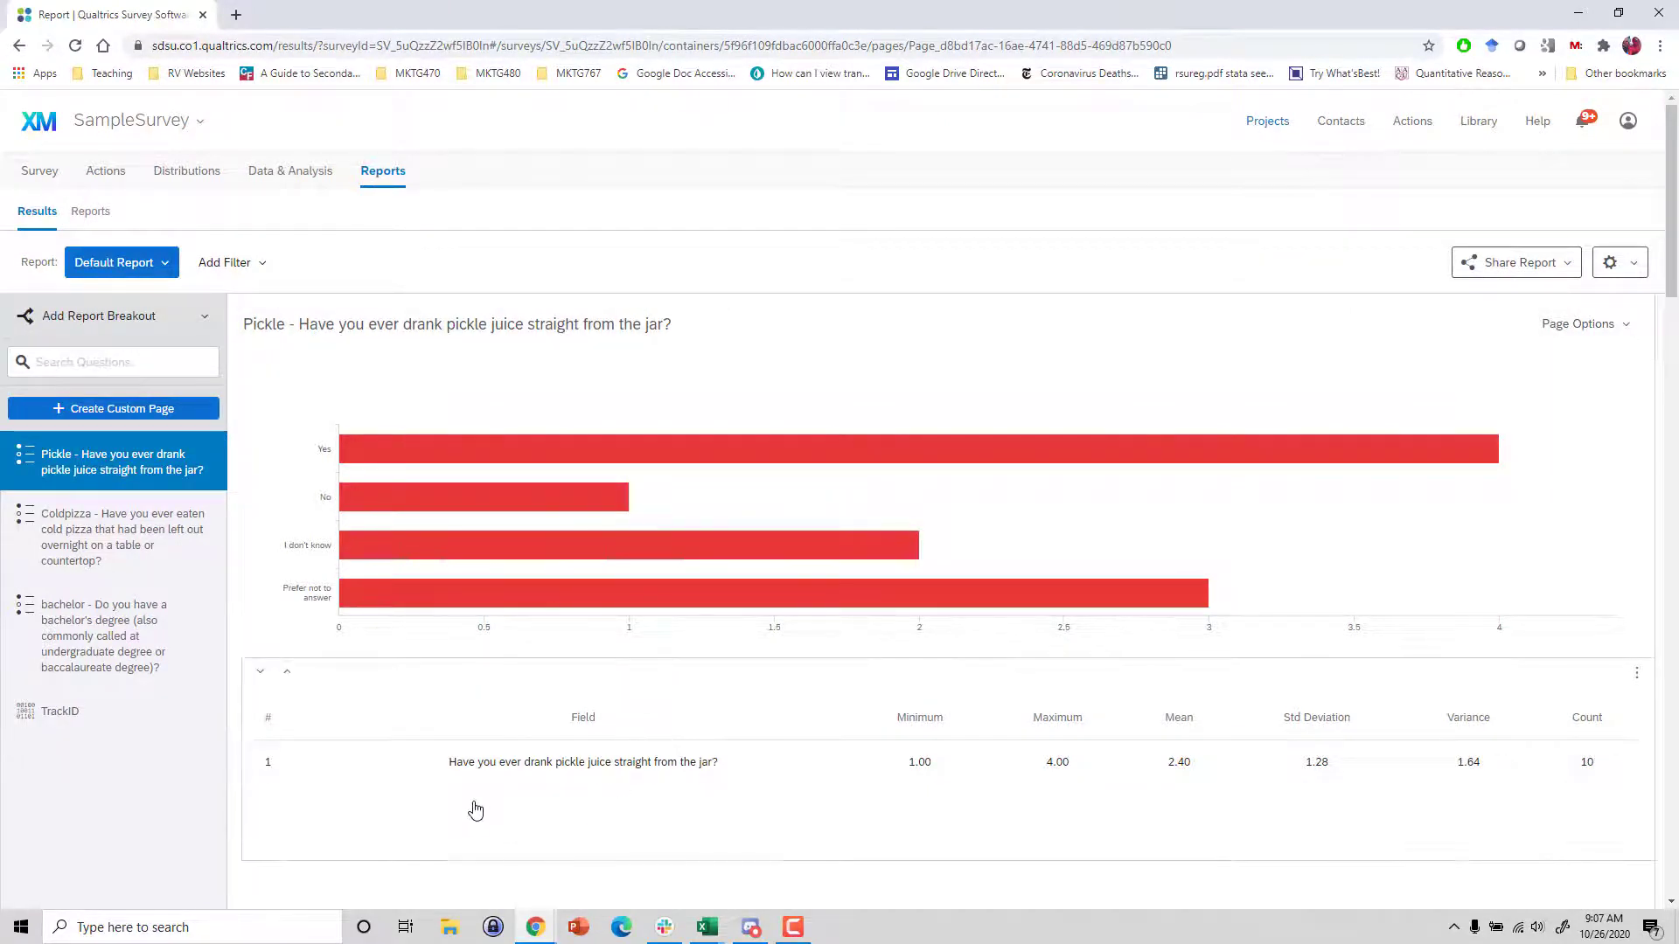
scroll(440, 793, "down", 2)
scroll(434, 795, "up", 2)
mouse_move(350, 547)
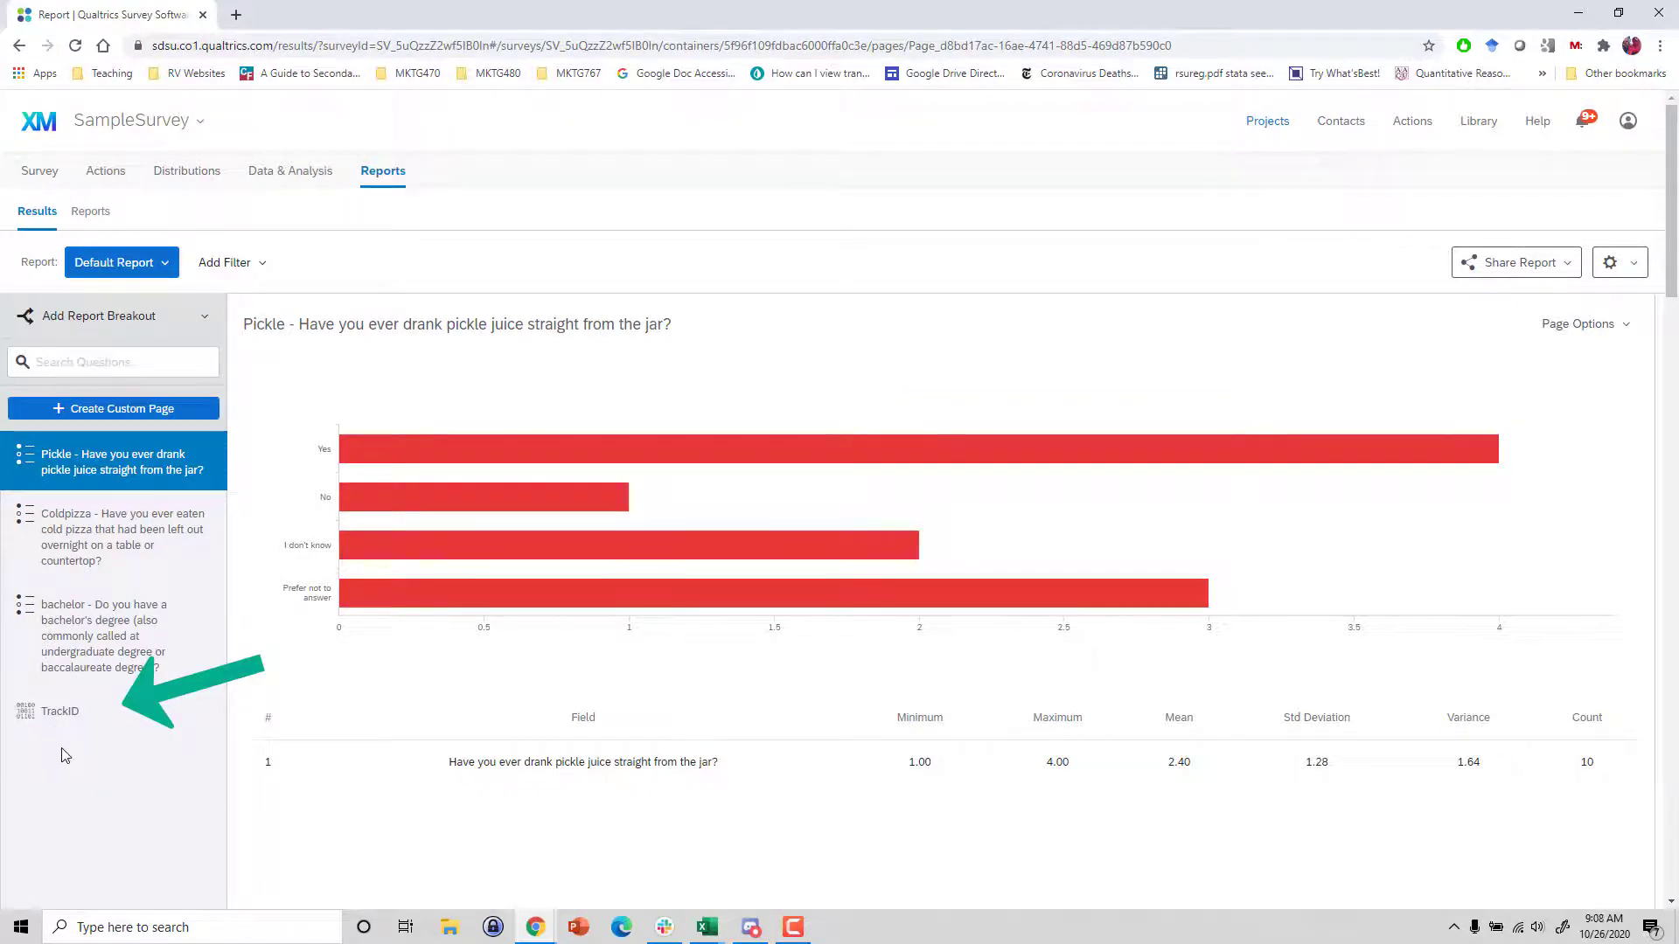
Jump to the TrackID table and page to page 2 of recorded values, then back to page 1
left_click(75, 710)
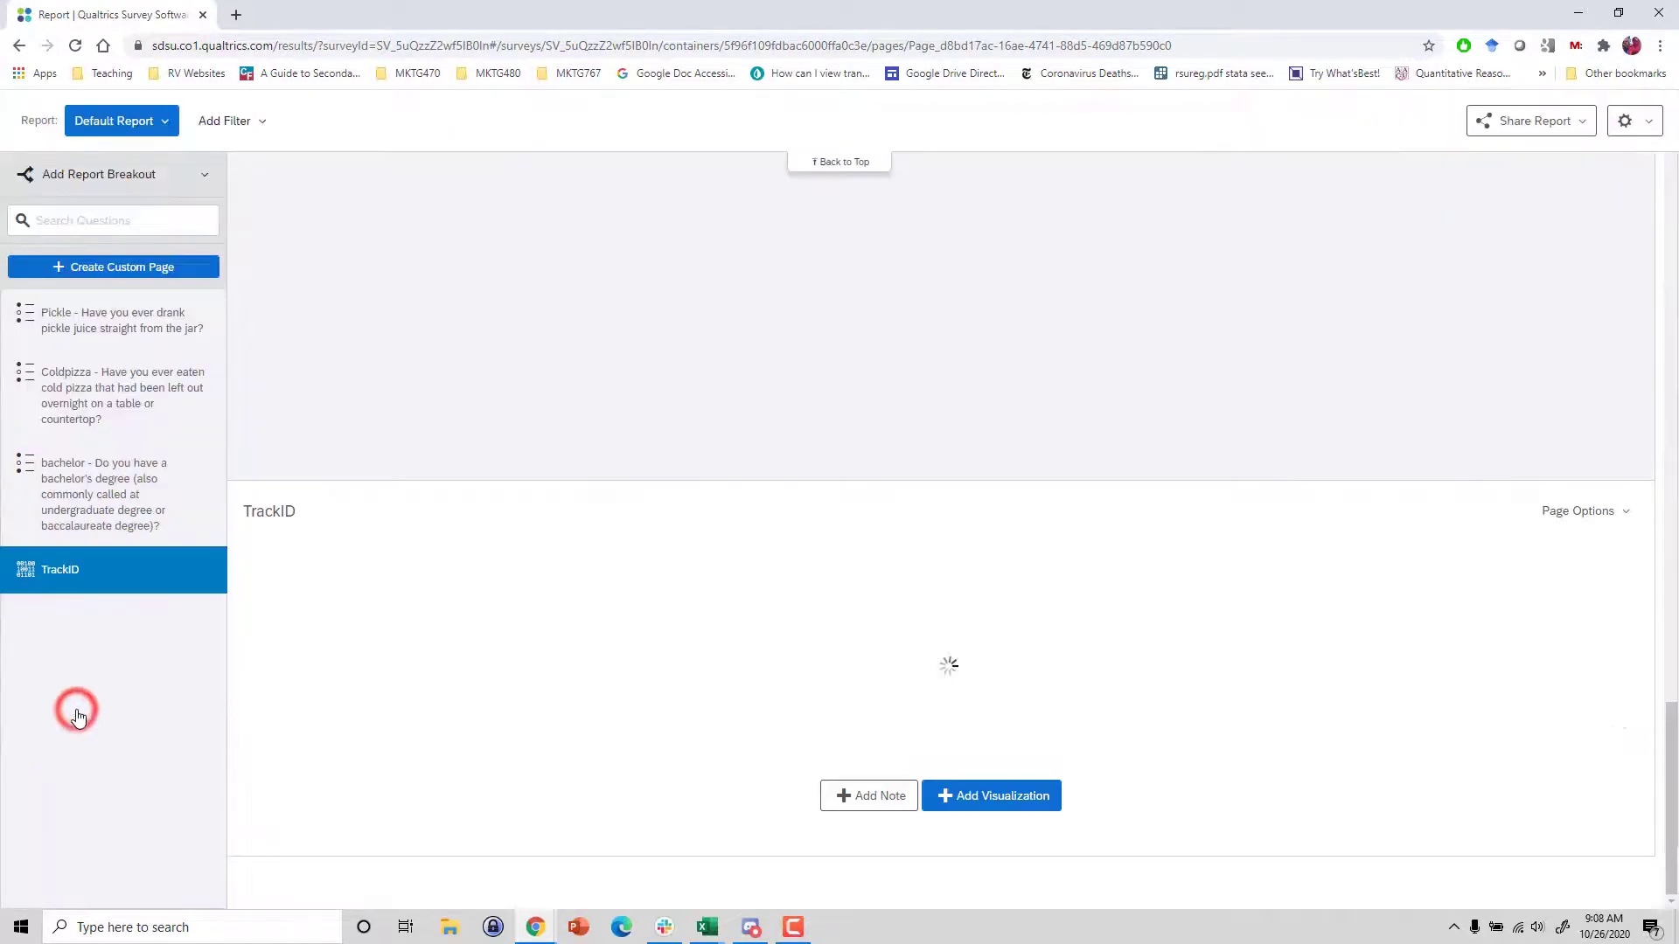
scroll(1613, 656, "down", 2)
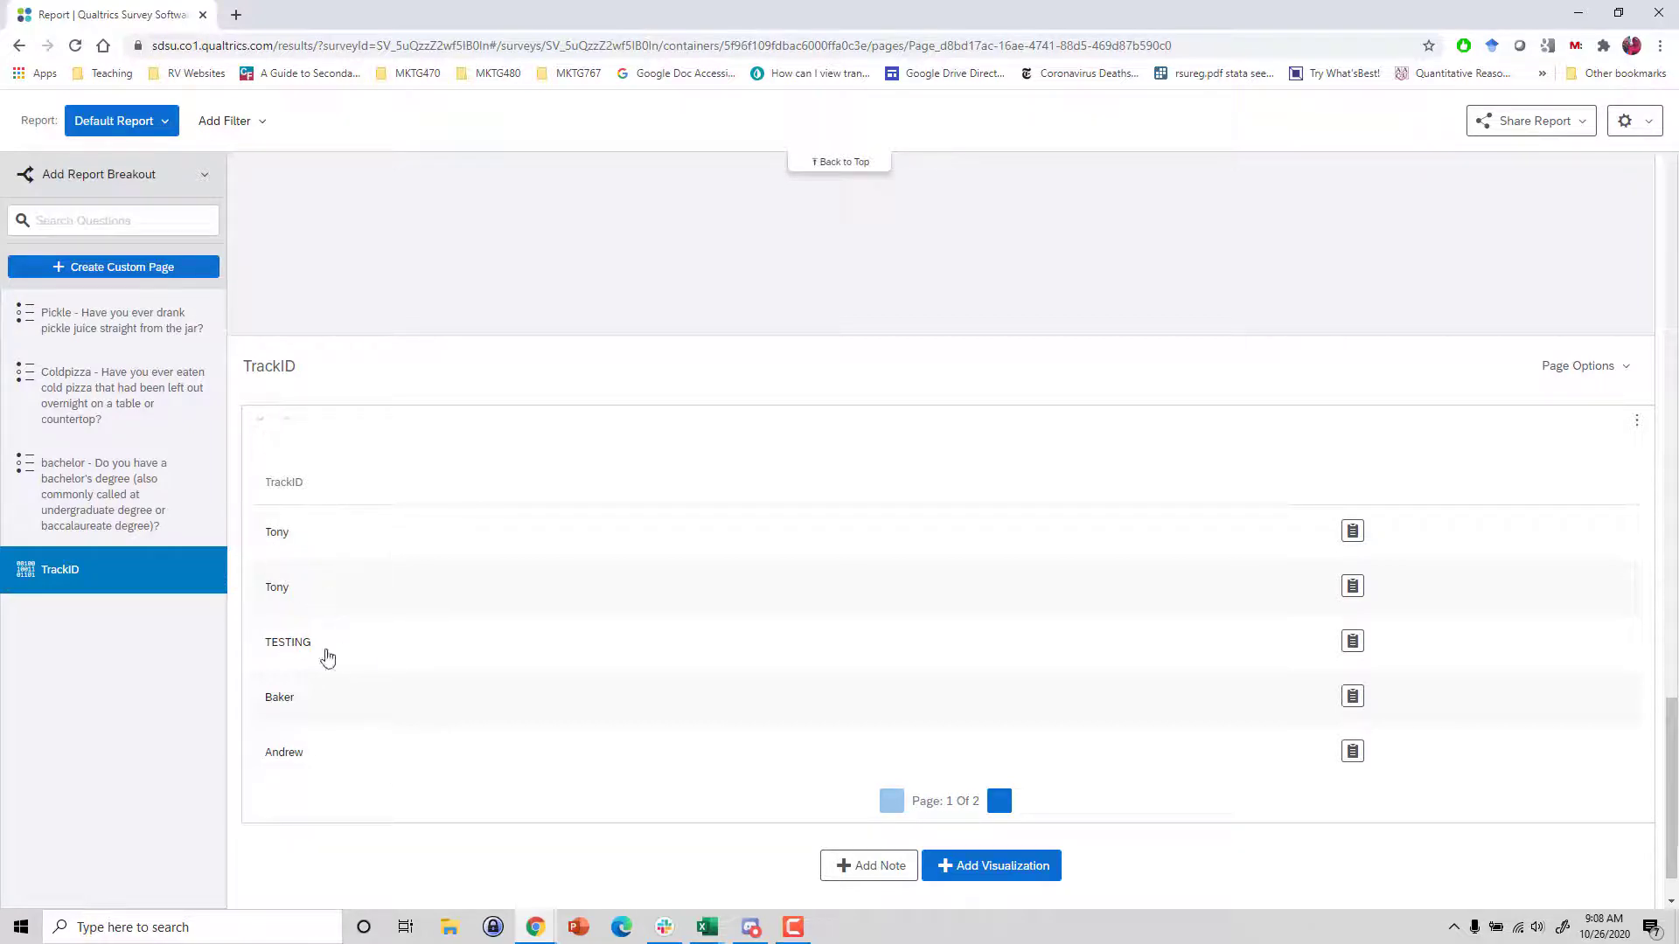
left_click(1000, 801)
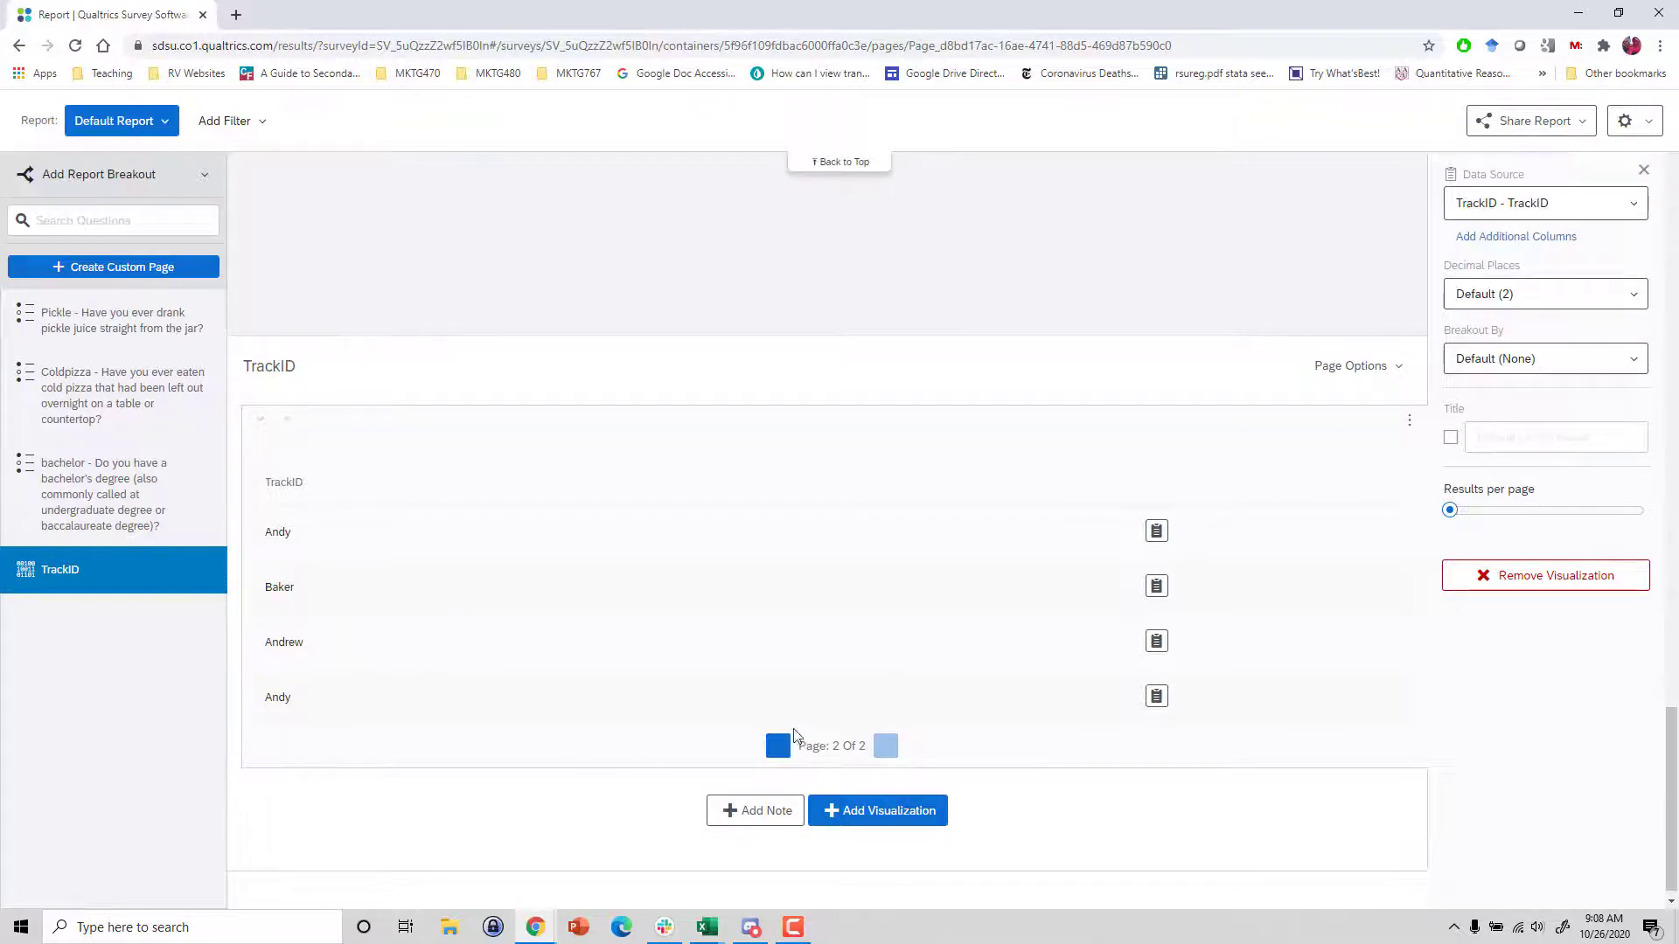
left_click(777, 744)
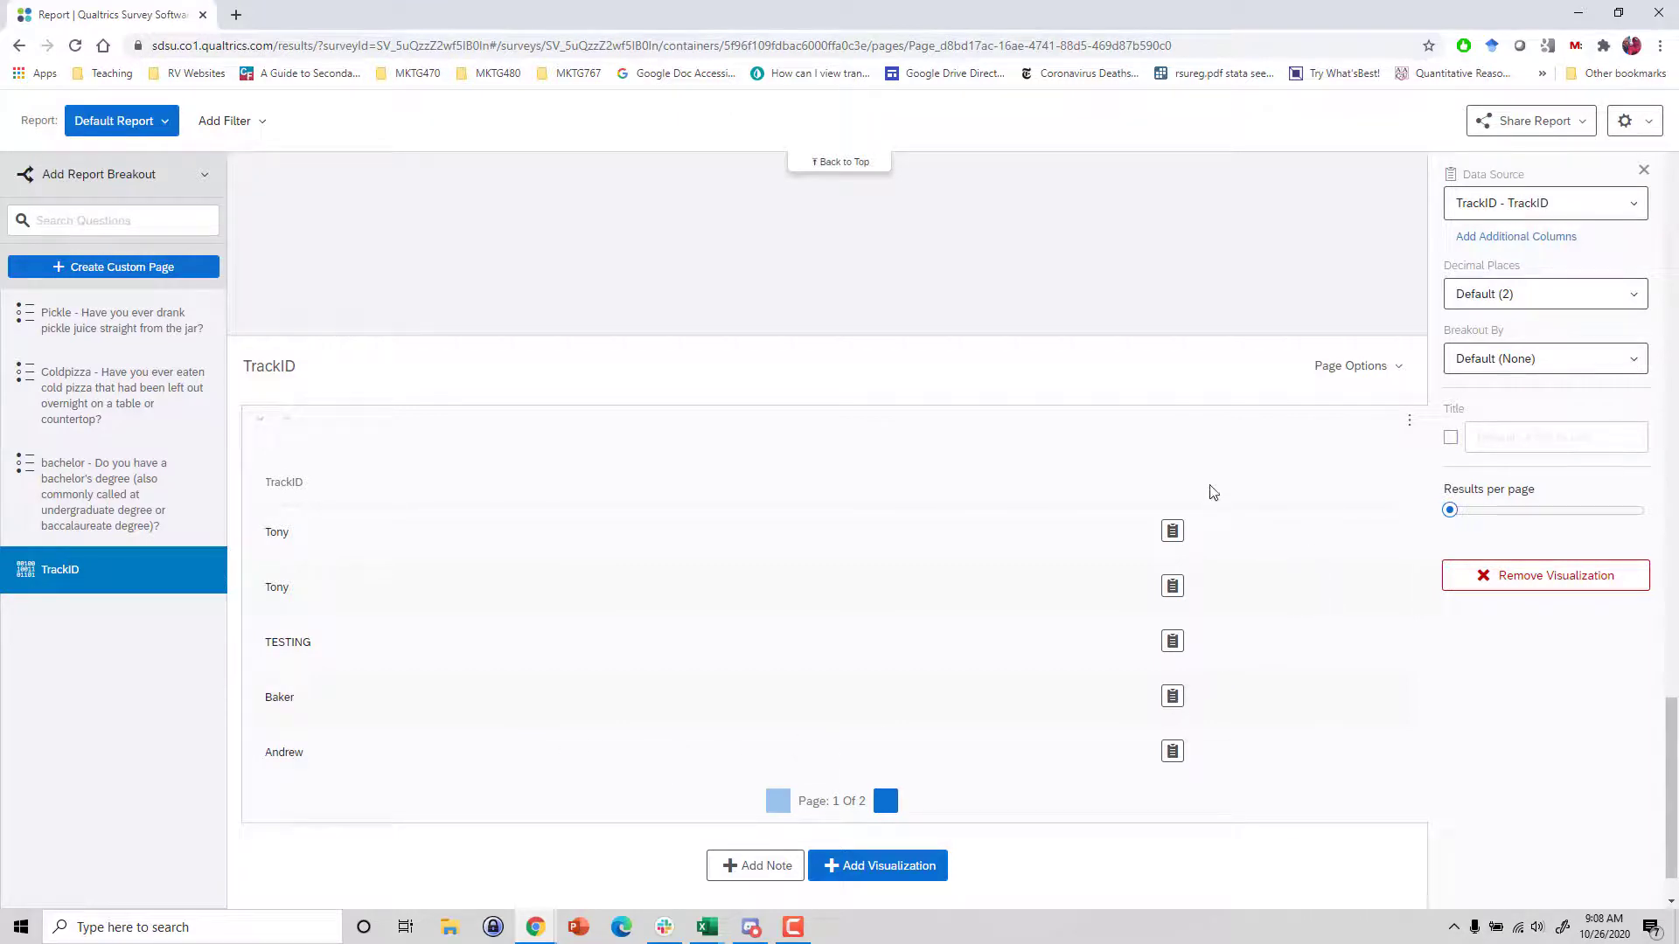
Export the TrackID table as a CSV File from its three-dot menu
left_click(1410, 422)
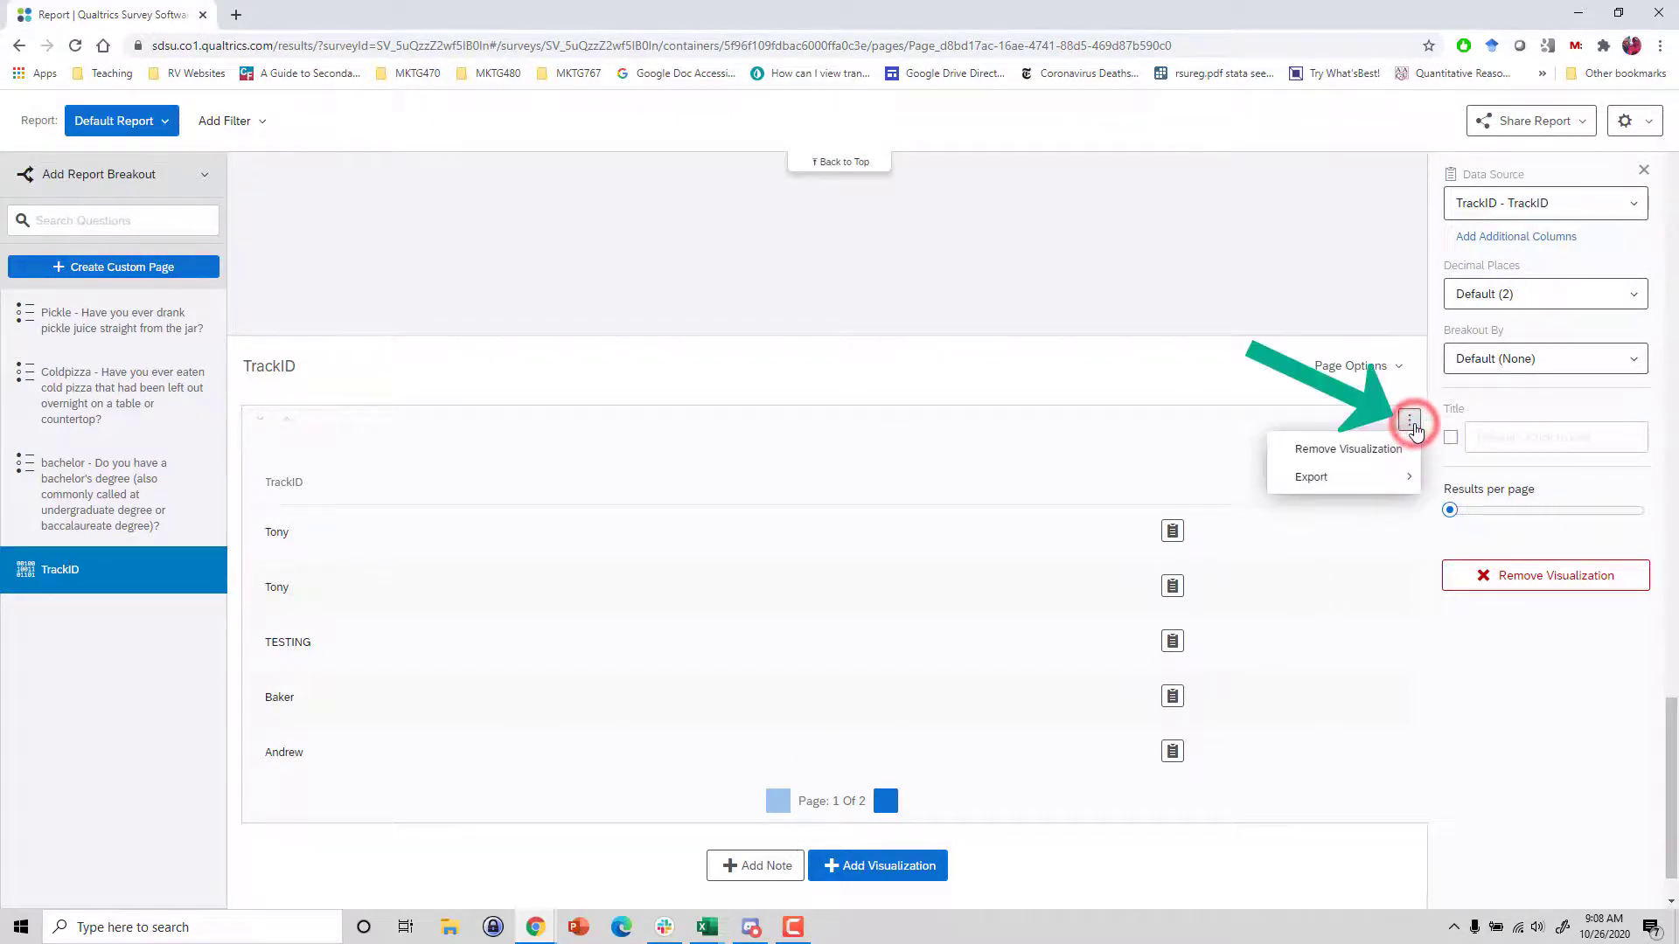
mouse_move(1357, 487)
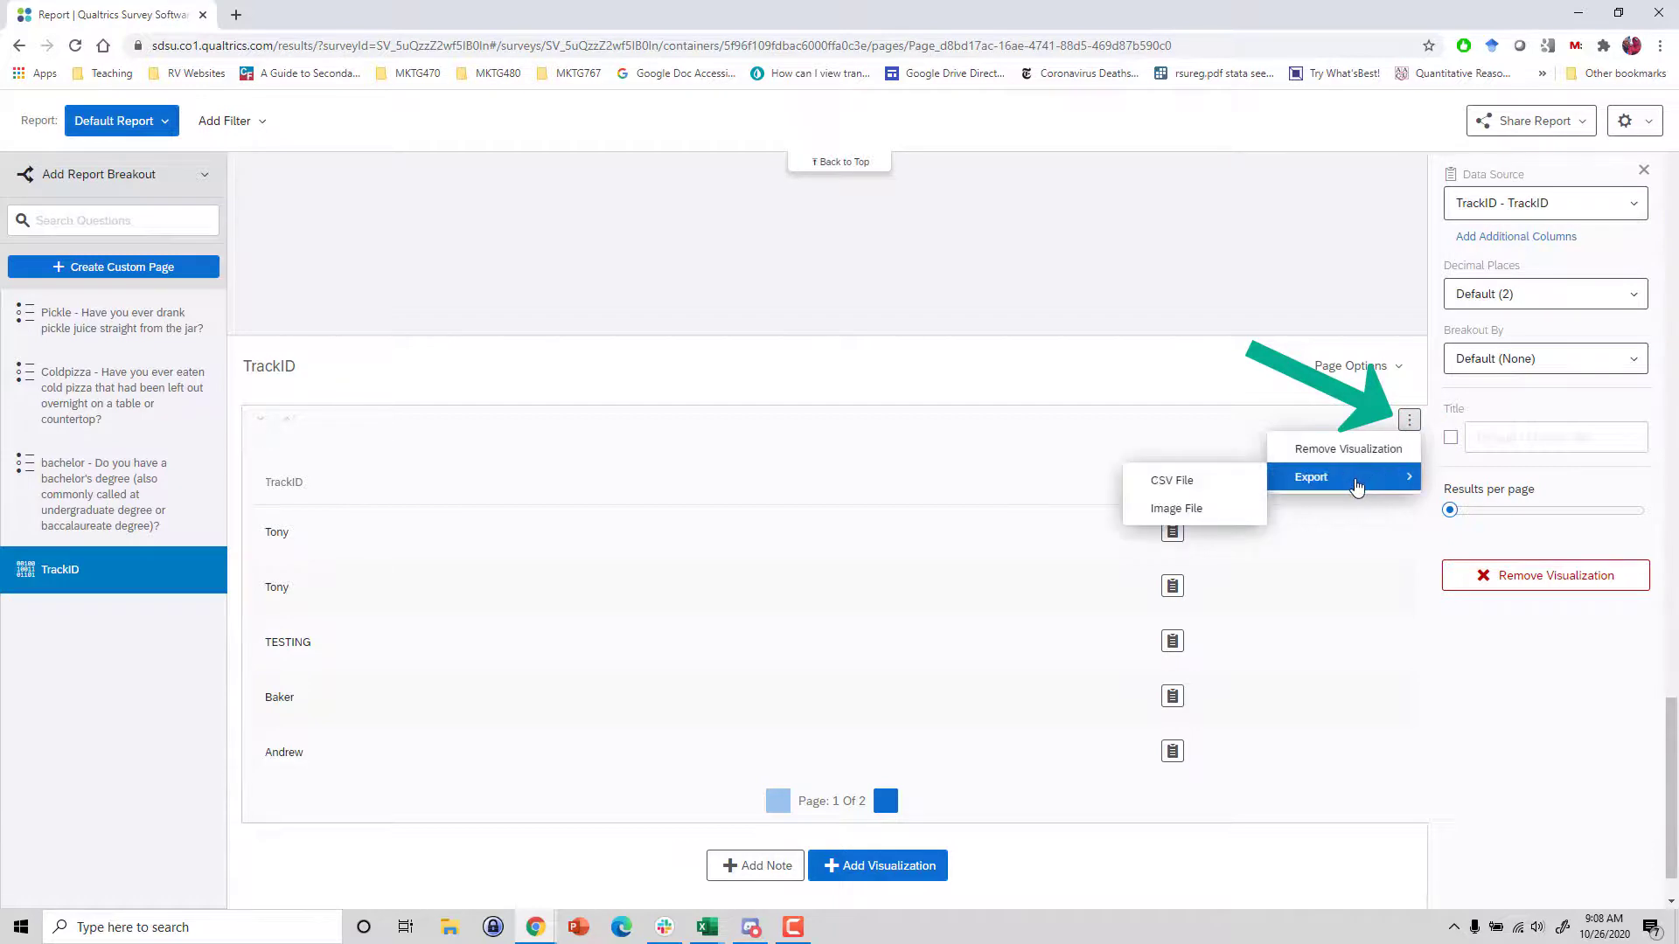
left_click(1203, 483)
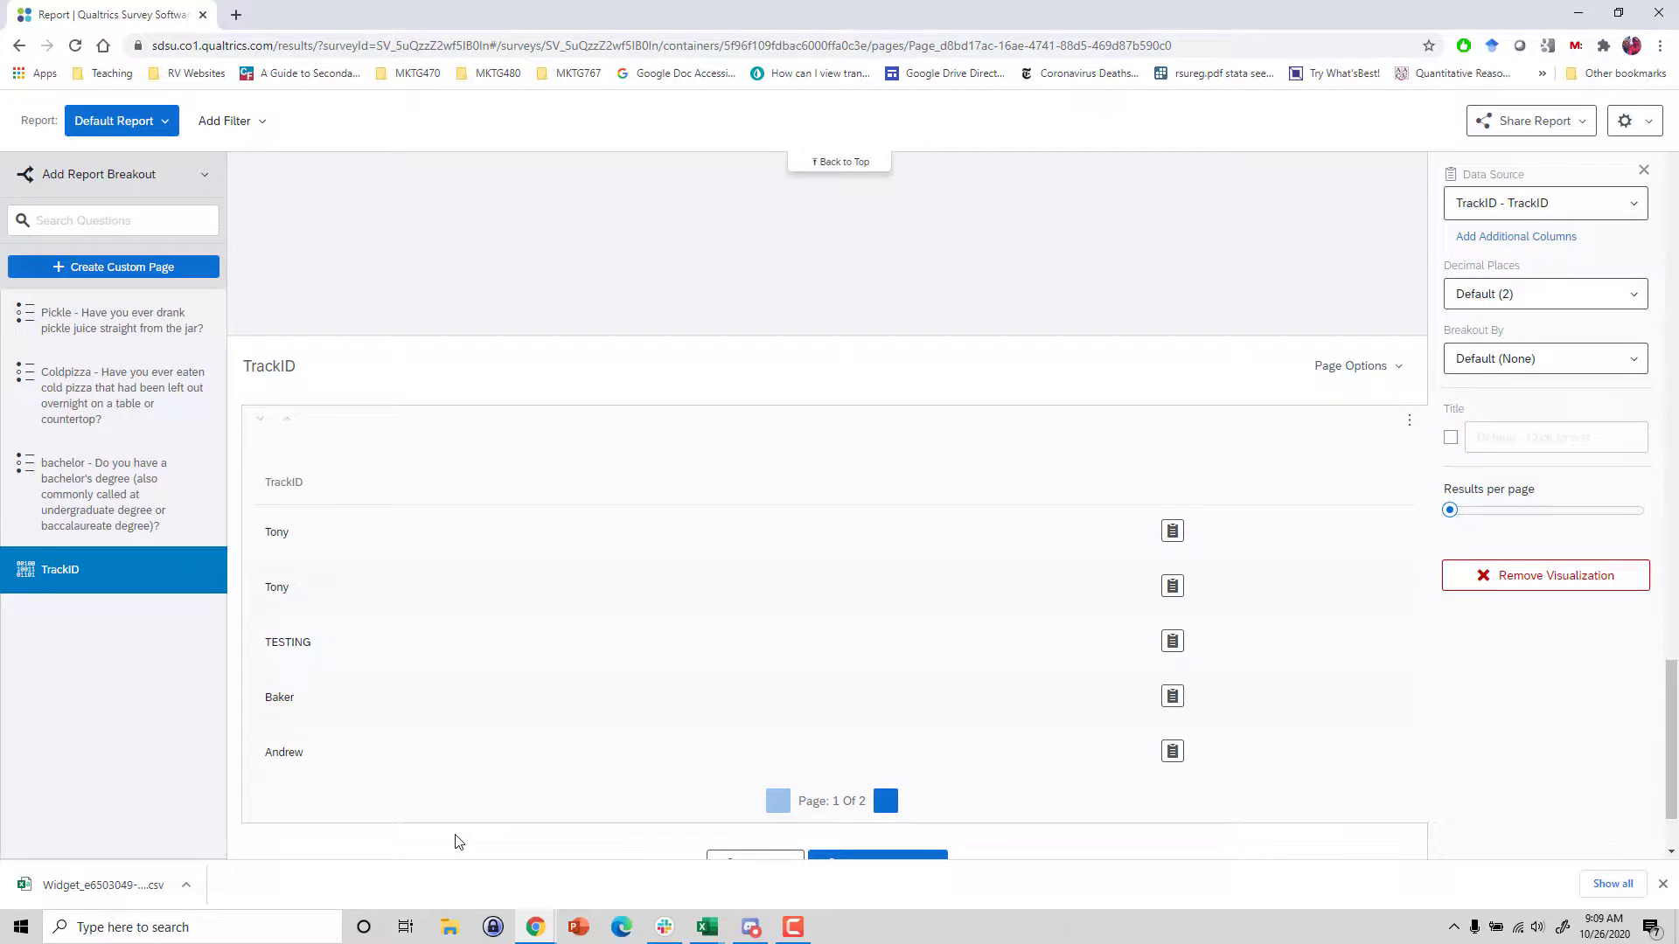
Launch Microsoft Excel from a Start menu search for 'excel'
key("super")
type("excel")
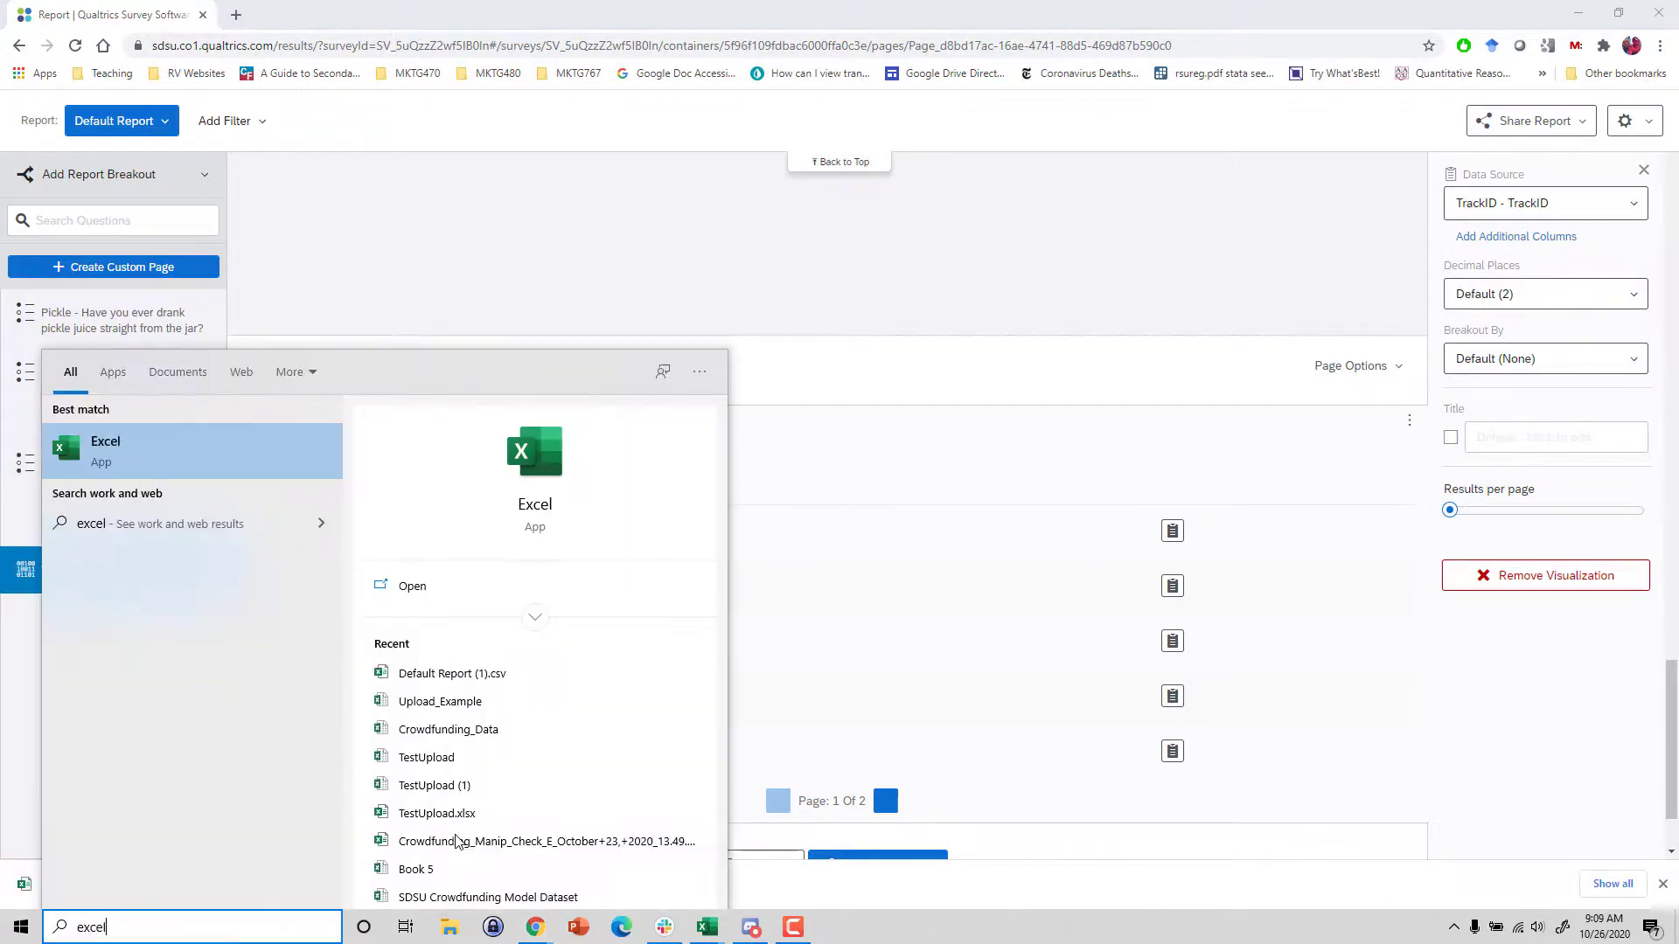
left_click(456, 841)
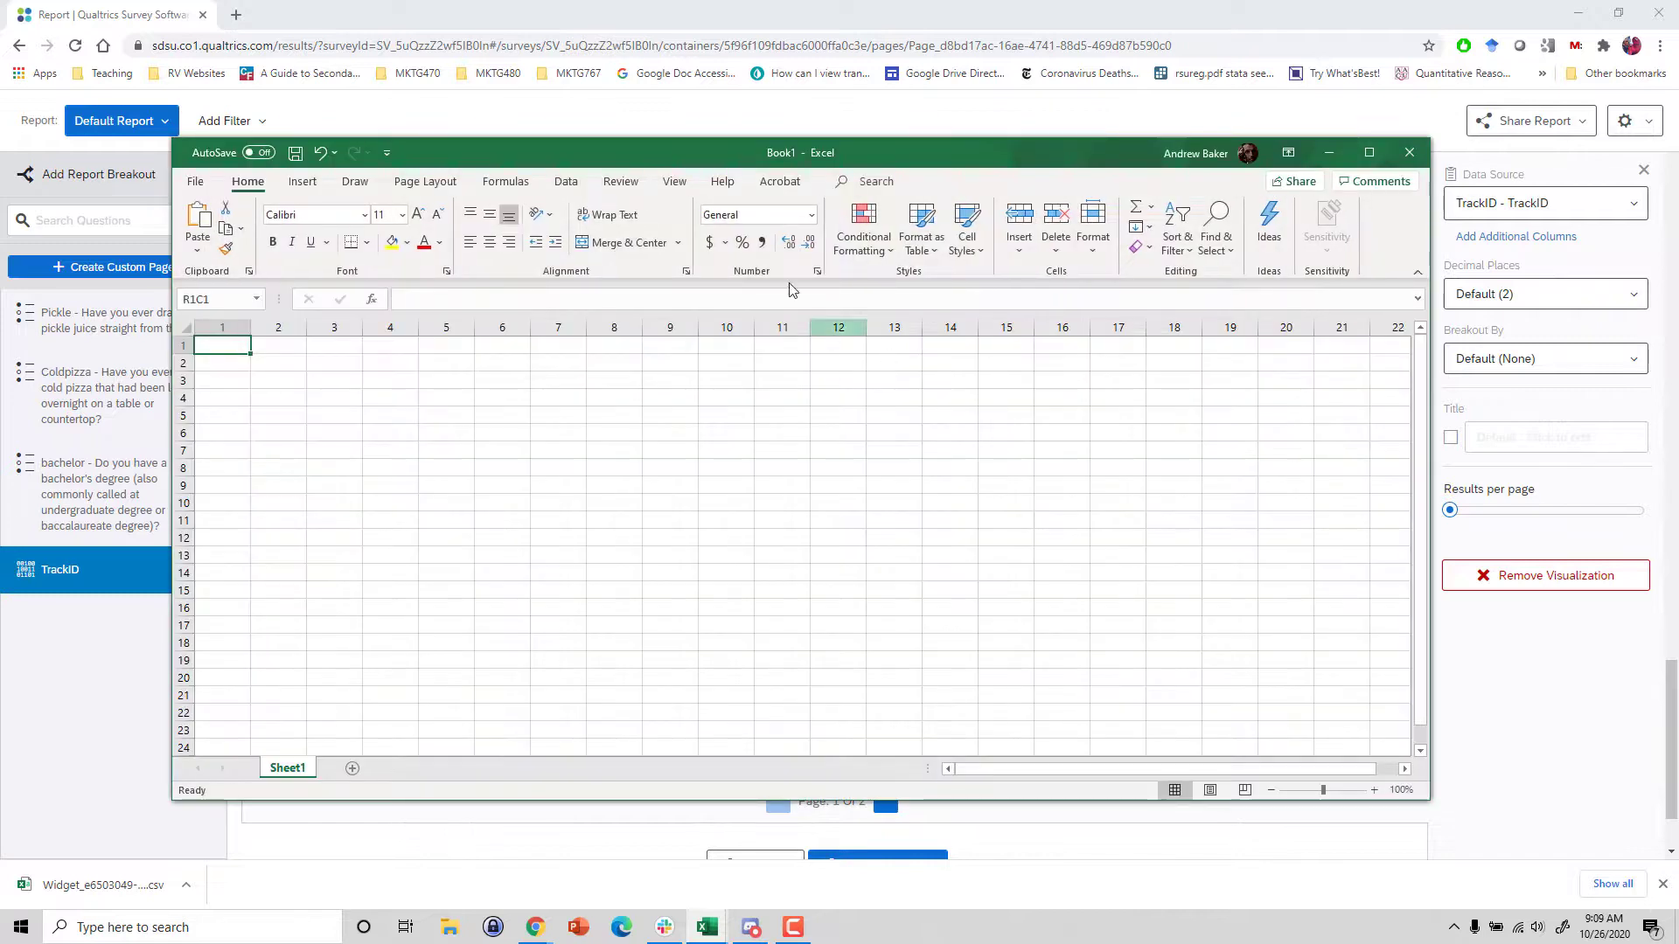
Open the newest Widget CSV from the Downloads folder, sorted by date
left_click(201, 185)
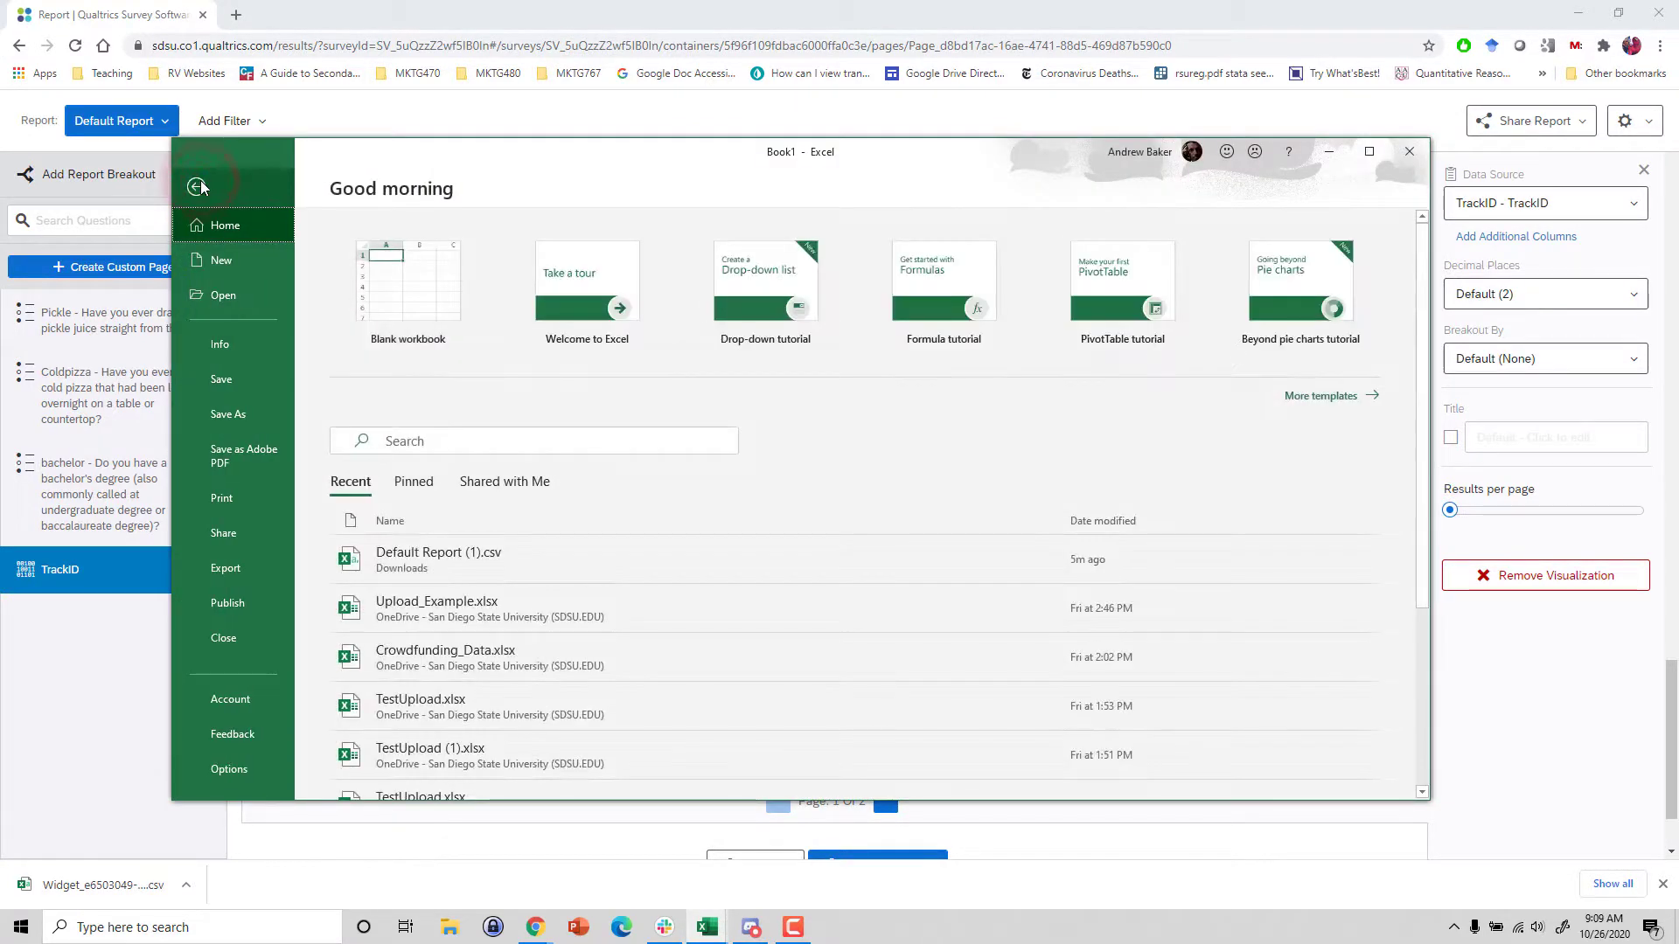
left_click(242, 297)
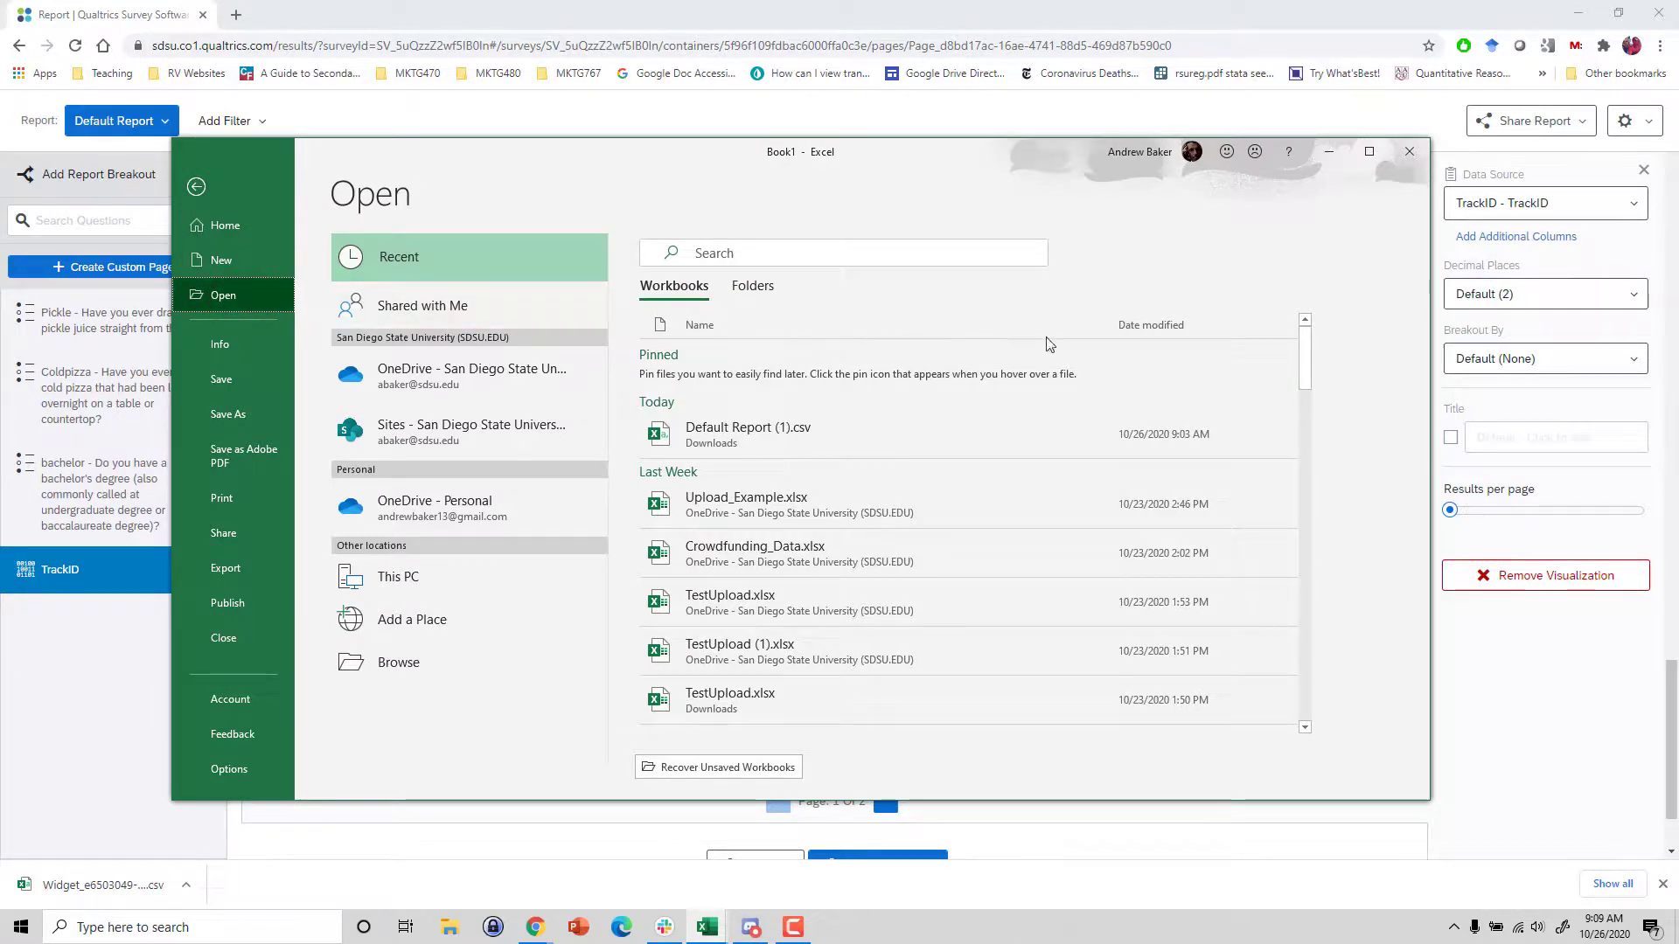
left_click(771, 257)
left_click(673, 289)
left_click(750, 287)
left_click(713, 404)
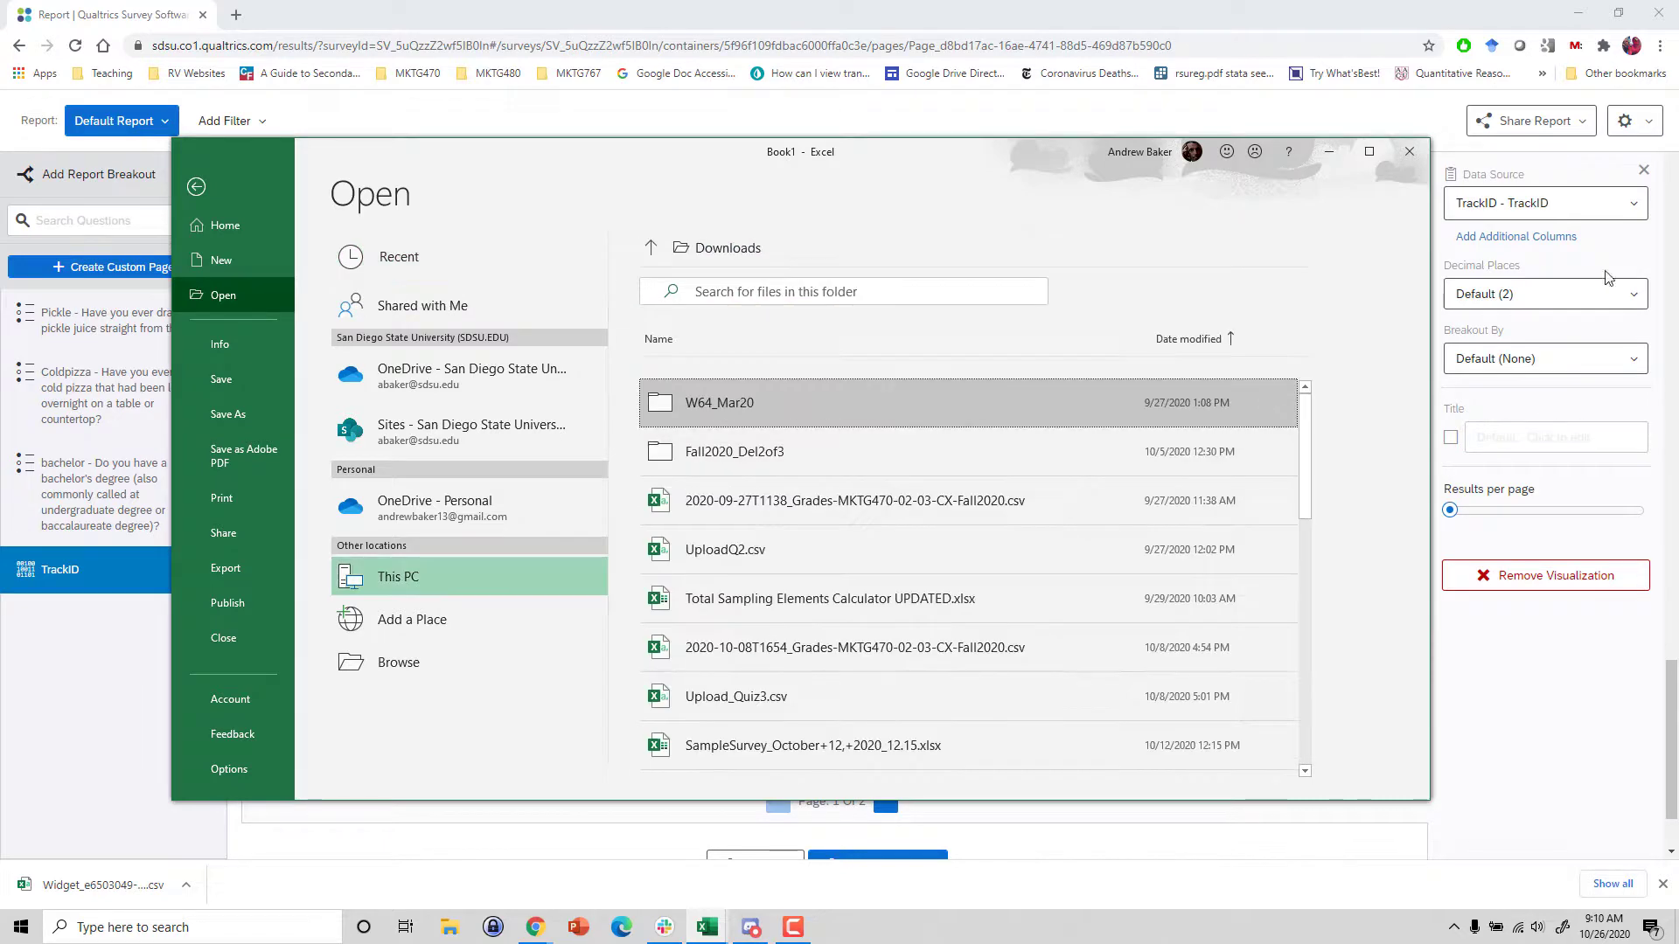
left_click(1205, 338)
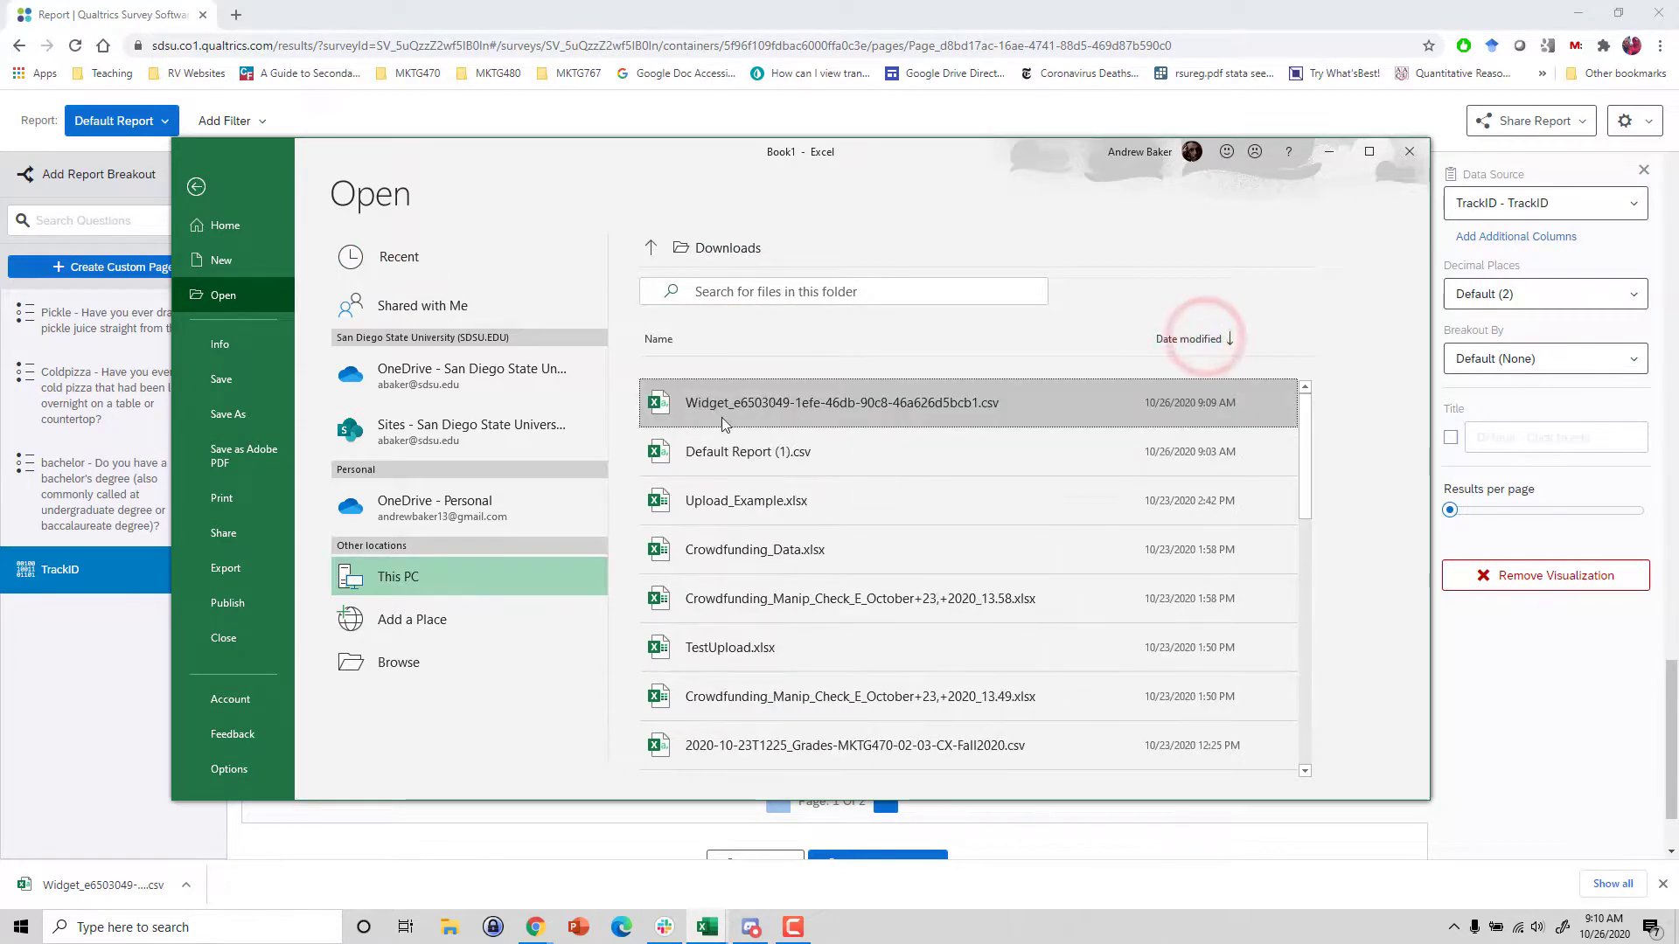
left_click(722, 422)
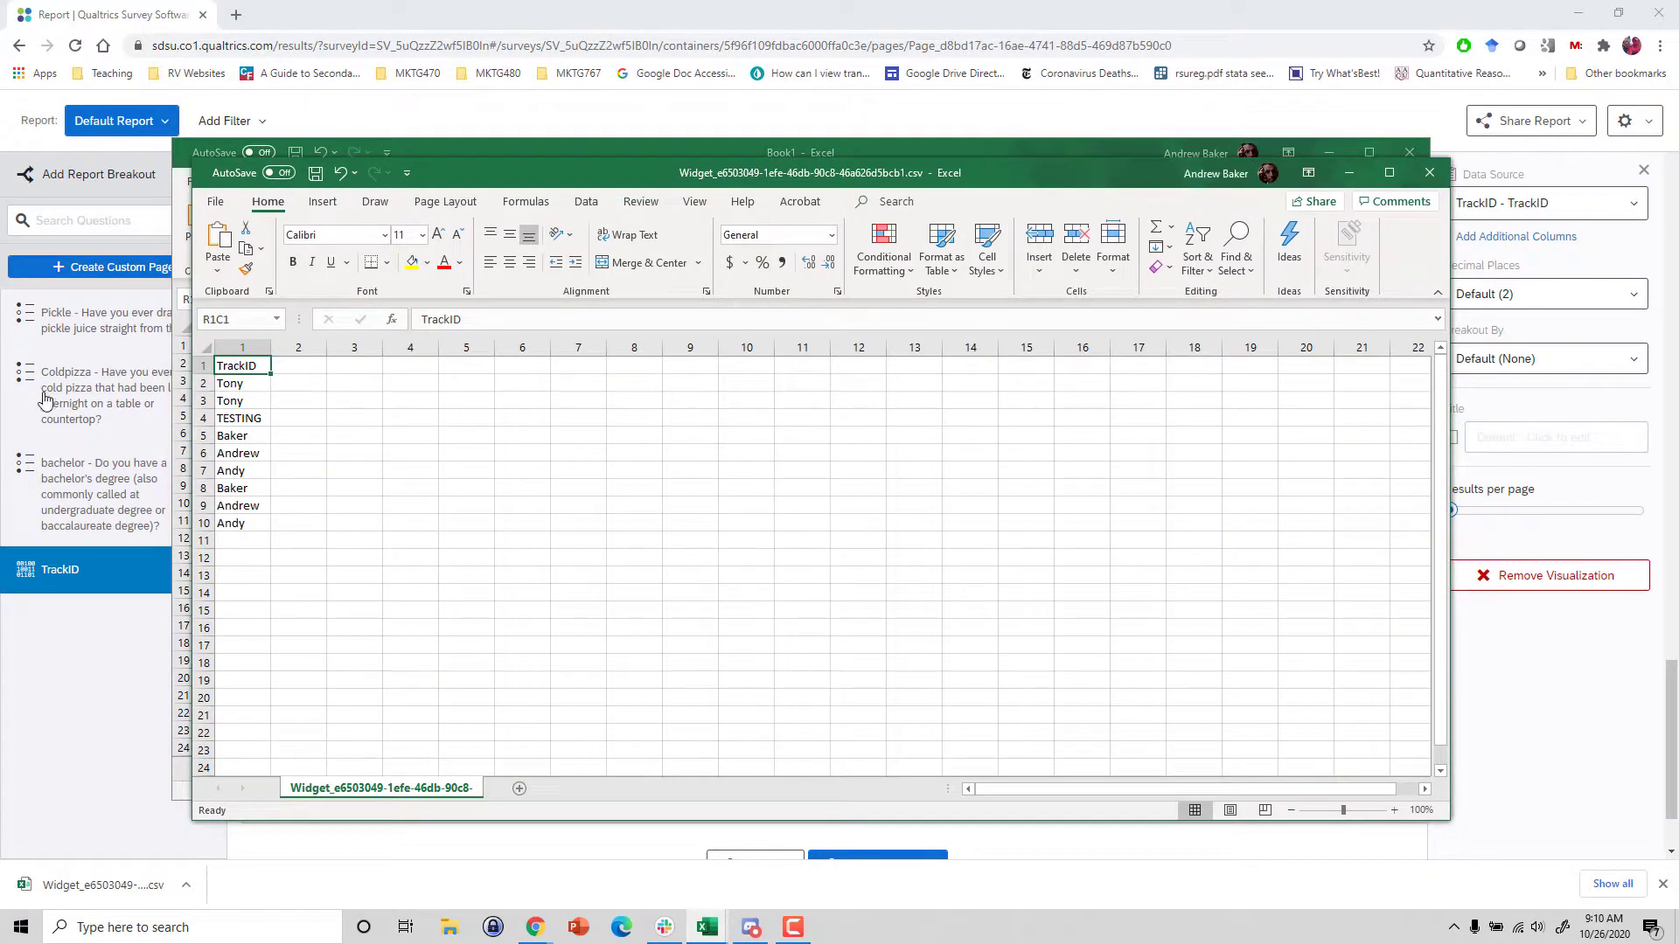
Bold the TrackID header cell and select the nine names beneath it
key("ctrl+b")
left_click(228, 364)
left_click_drag(239, 382, 236, 522)
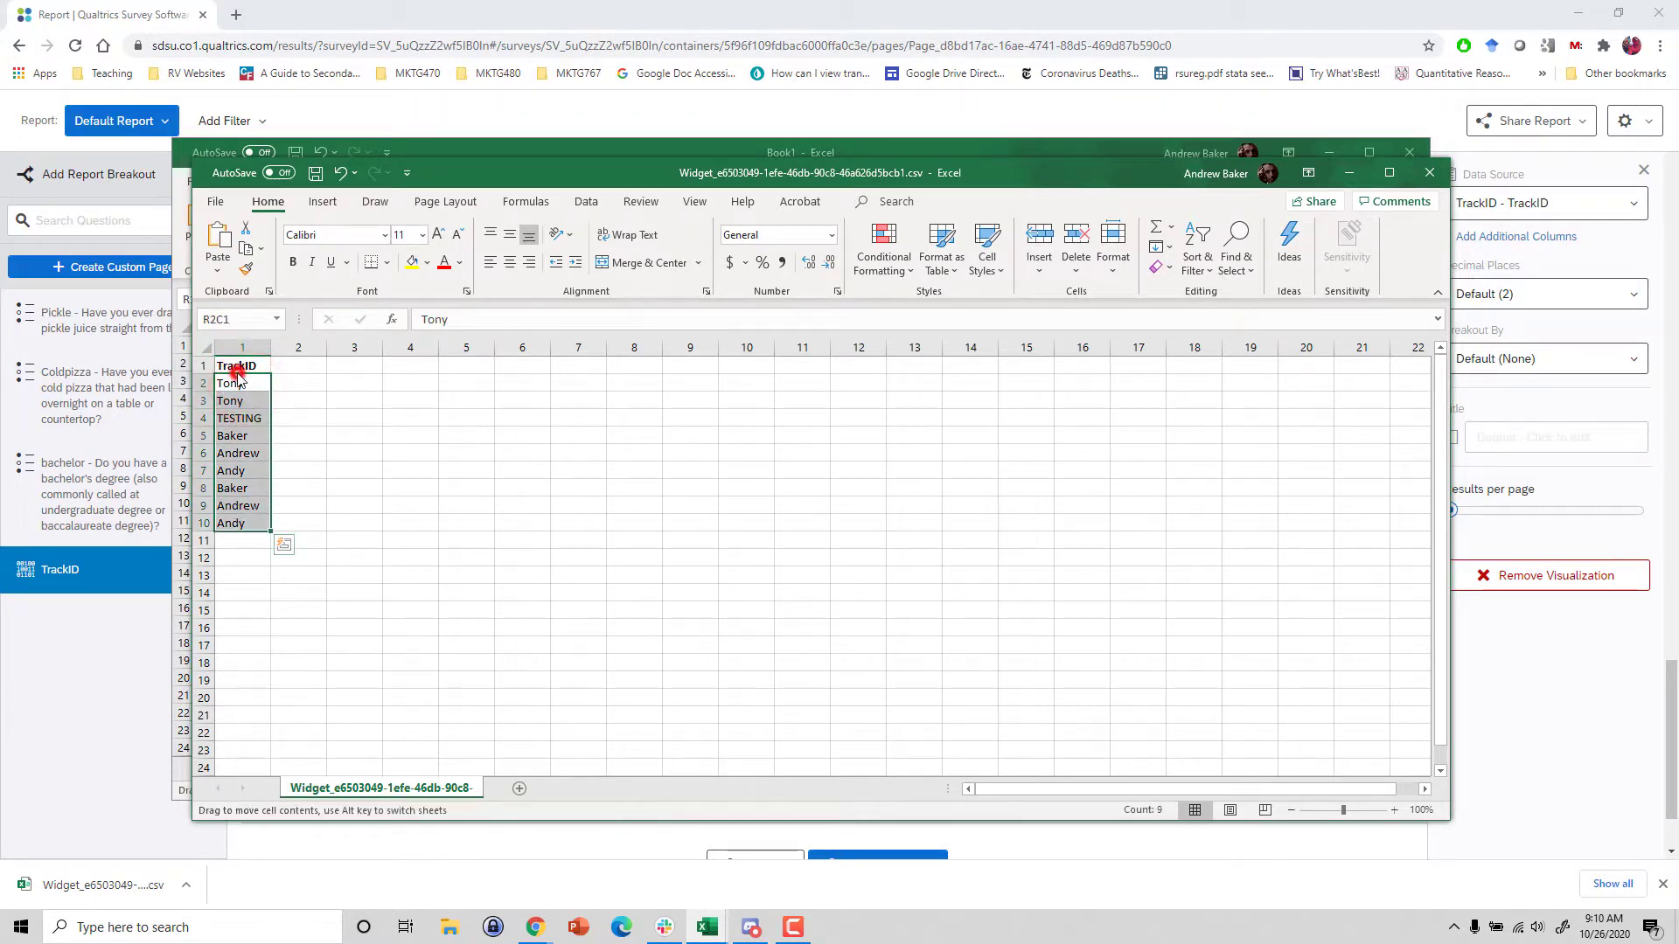
mouse_move(238, 378)
left_mouse_down()
mouse_move(238, 489)
mouse_move(237, 385)
left_mouse_up()
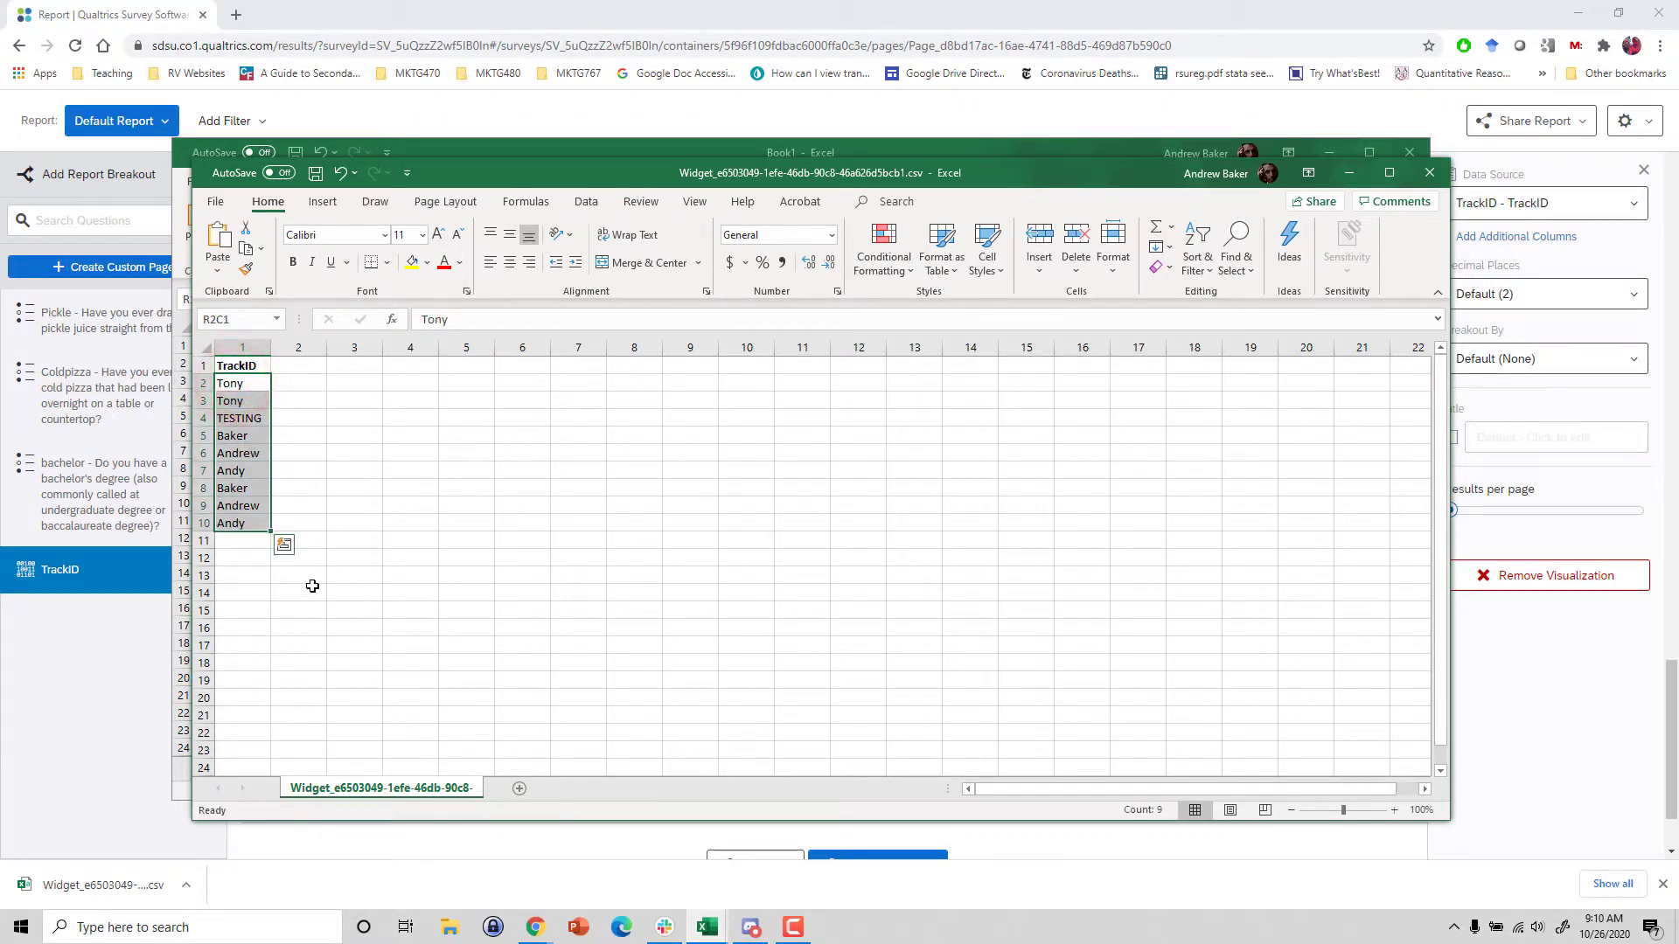